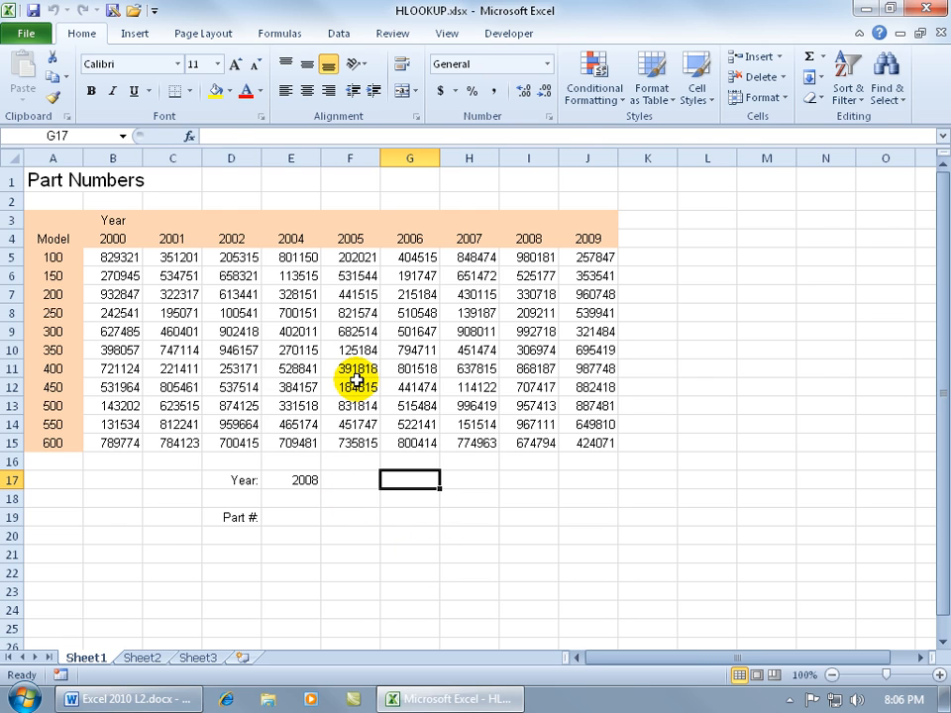
# Enter an HLOOKUP formula in E19 that looks up E17 in A4:J15 and returns row 4, and check it against I7.
pyautogui.moveTo(70, 242); pyautogui.dragTo(577, 436)
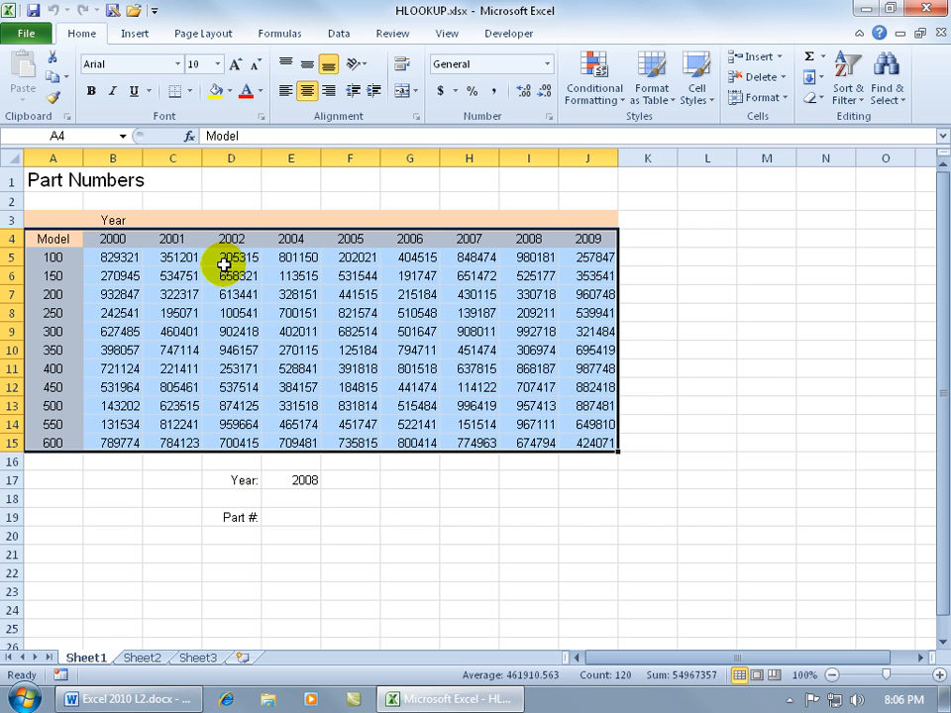
pyautogui.click(299, 516)
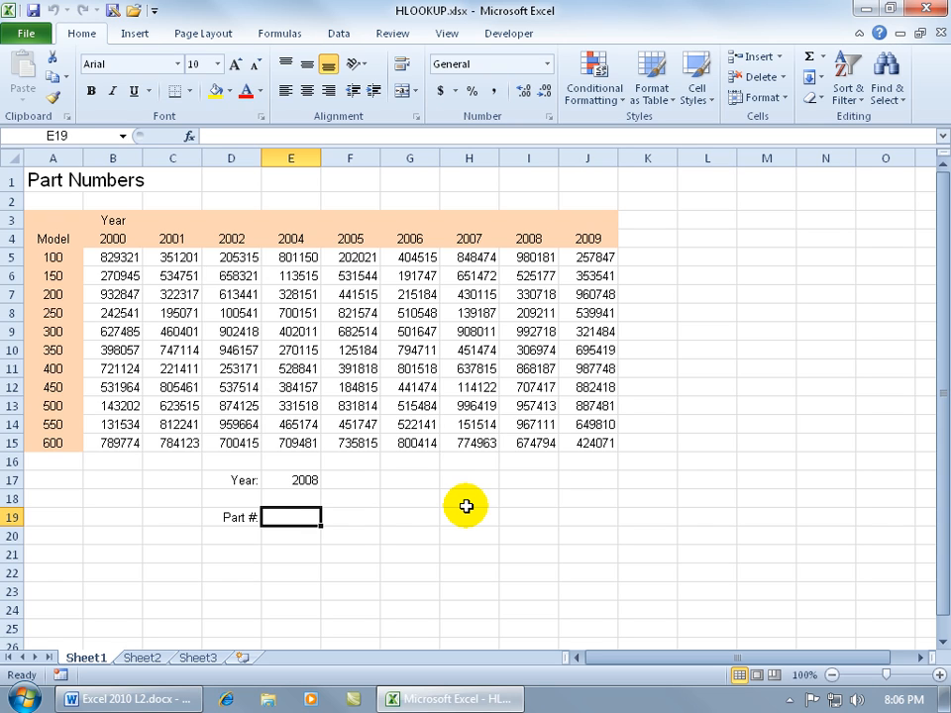
pyautogui.write('=')
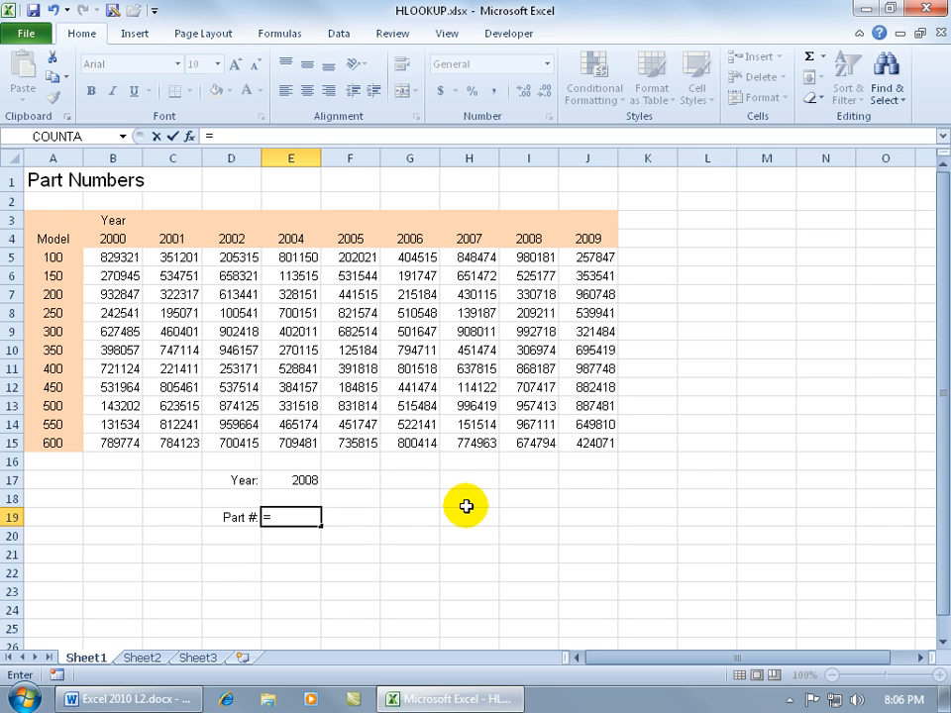
pyautogui.write('hl')
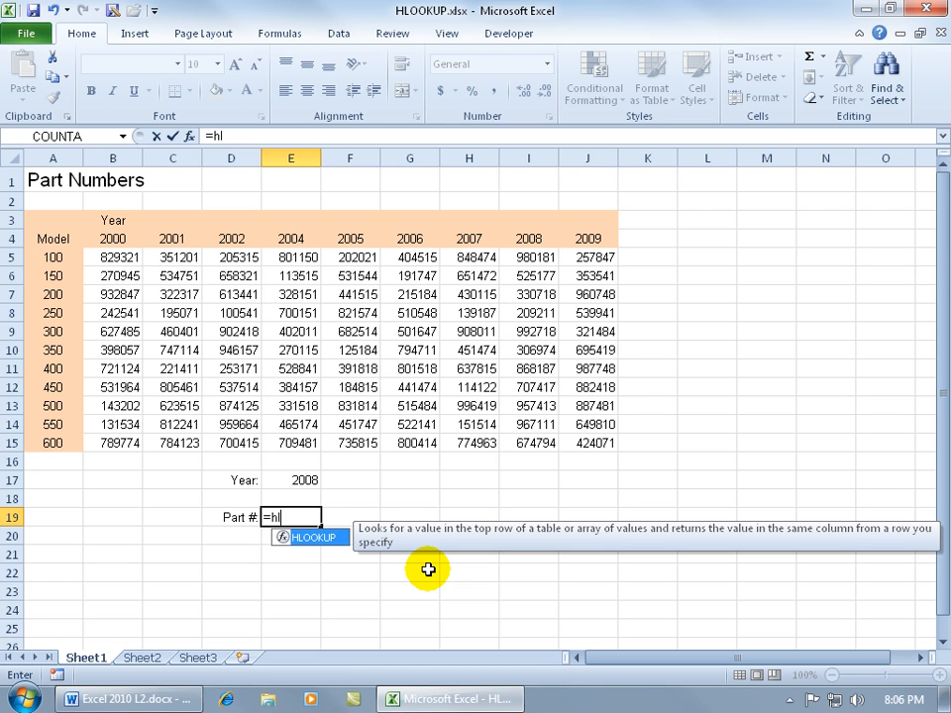
pyautogui.press('Tab')
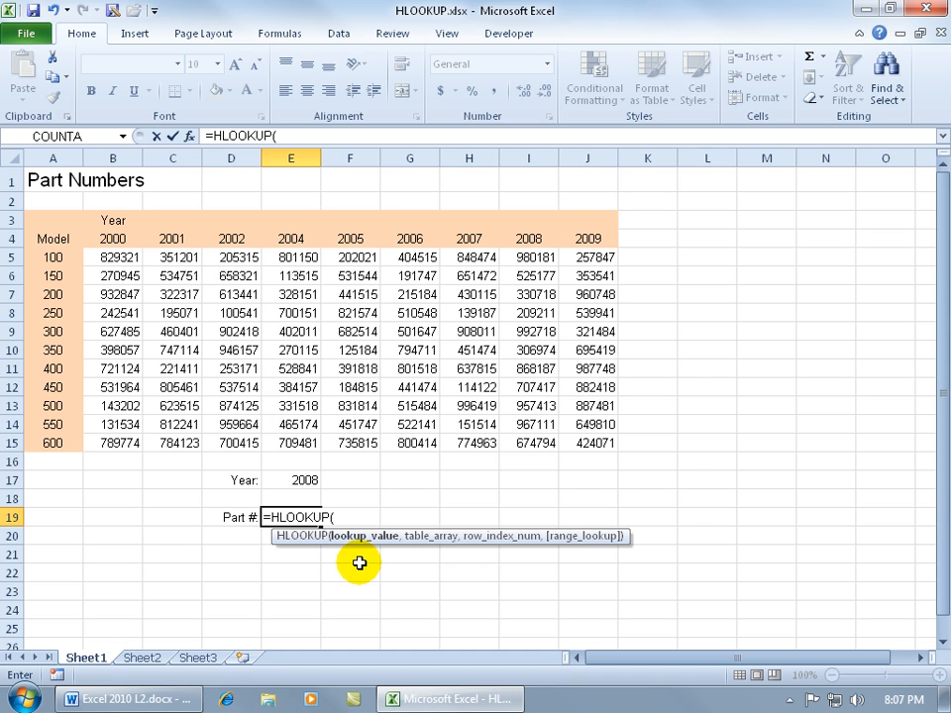
pyautogui.click(306, 479)
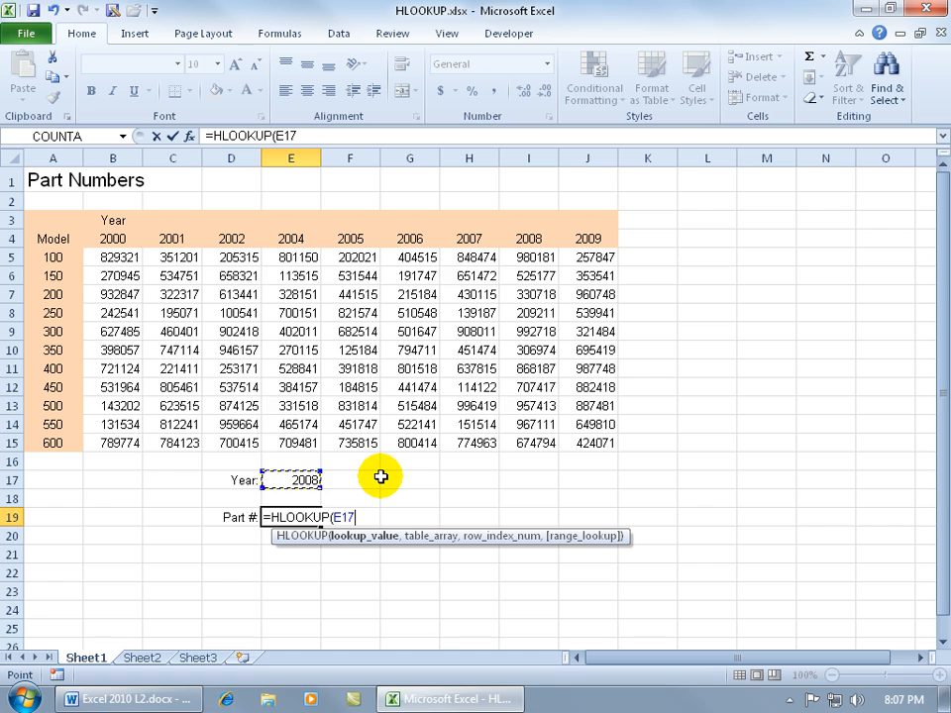
pyautogui.write(',')
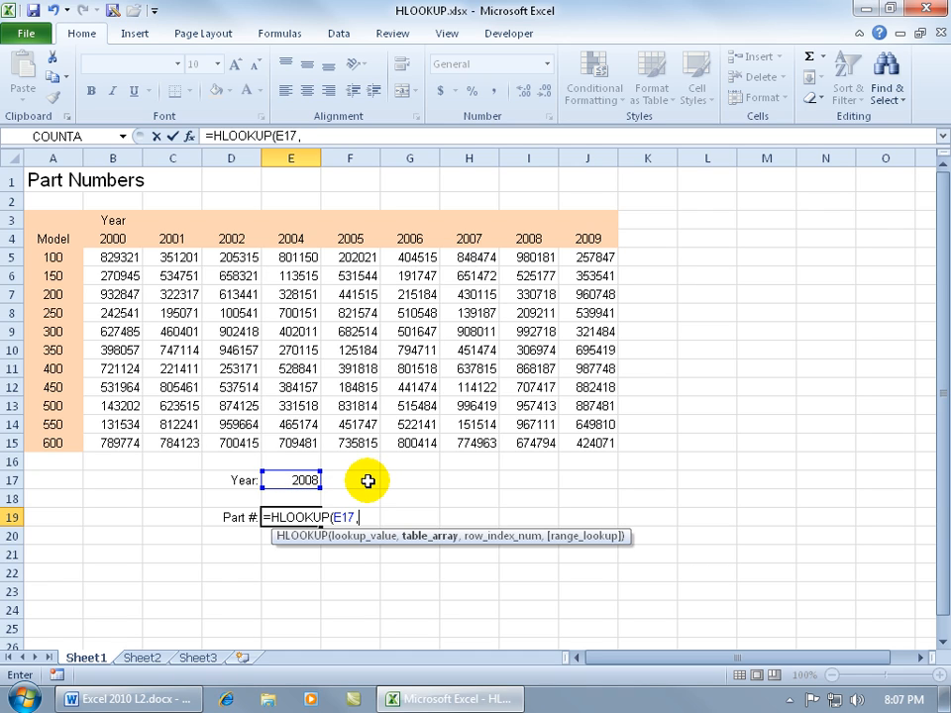
pyautogui.moveTo(54, 240); pyautogui.dragTo(568, 442)
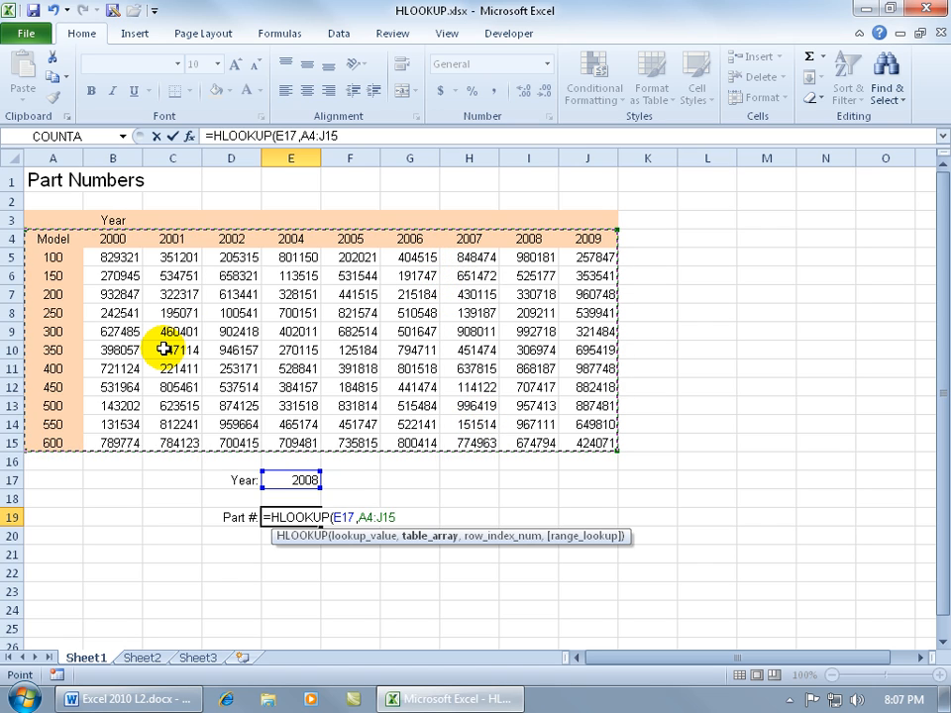
pyautogui.write(',')
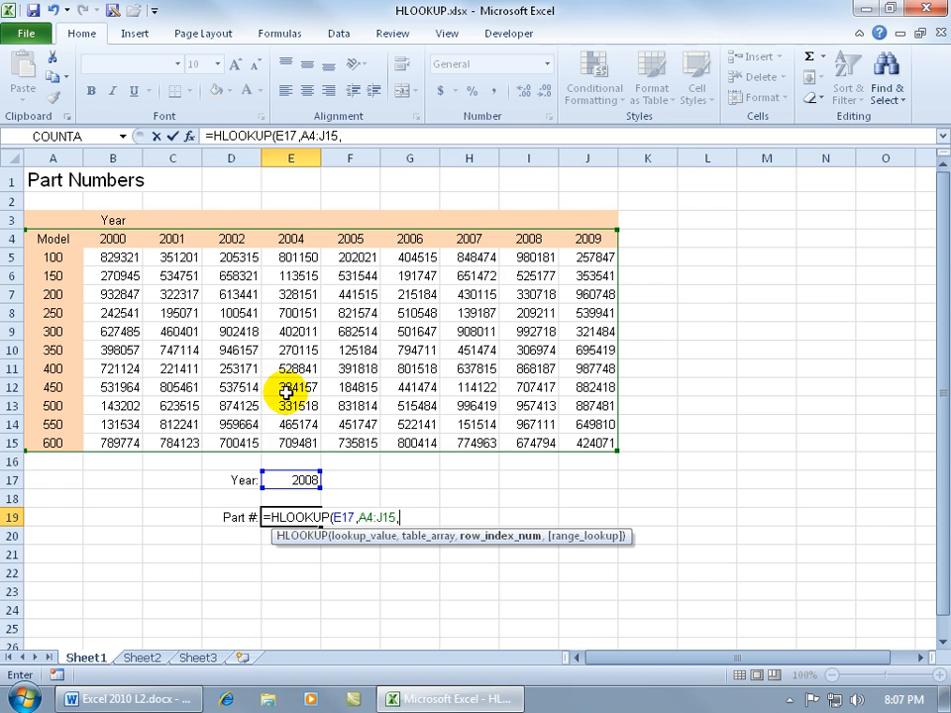
pyautogui.write('4')
pyautogui.press('Return')
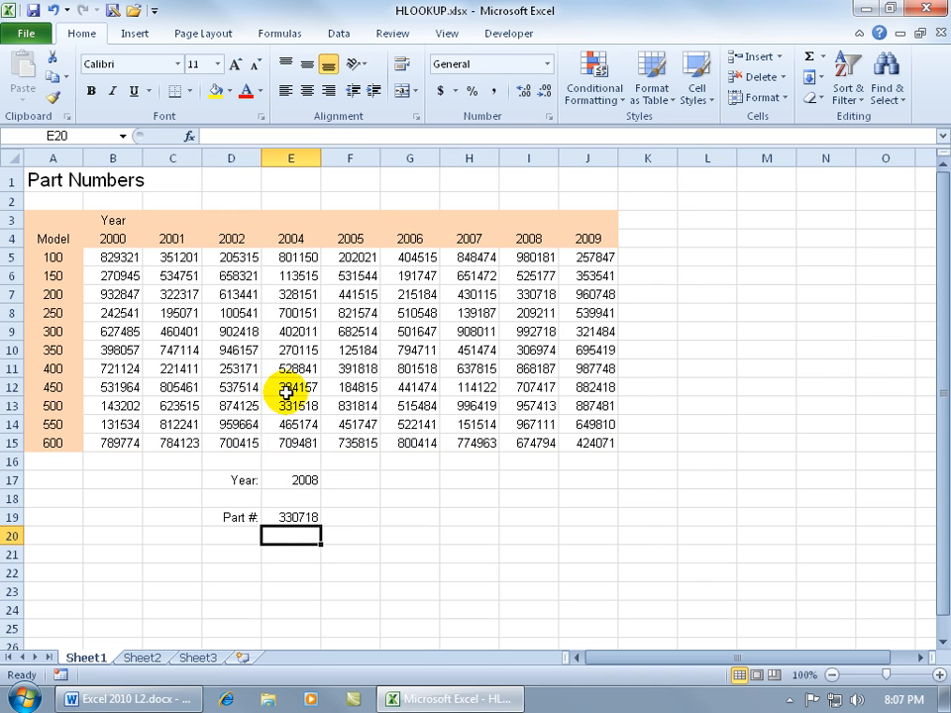
pyautogui.click(526, 296)
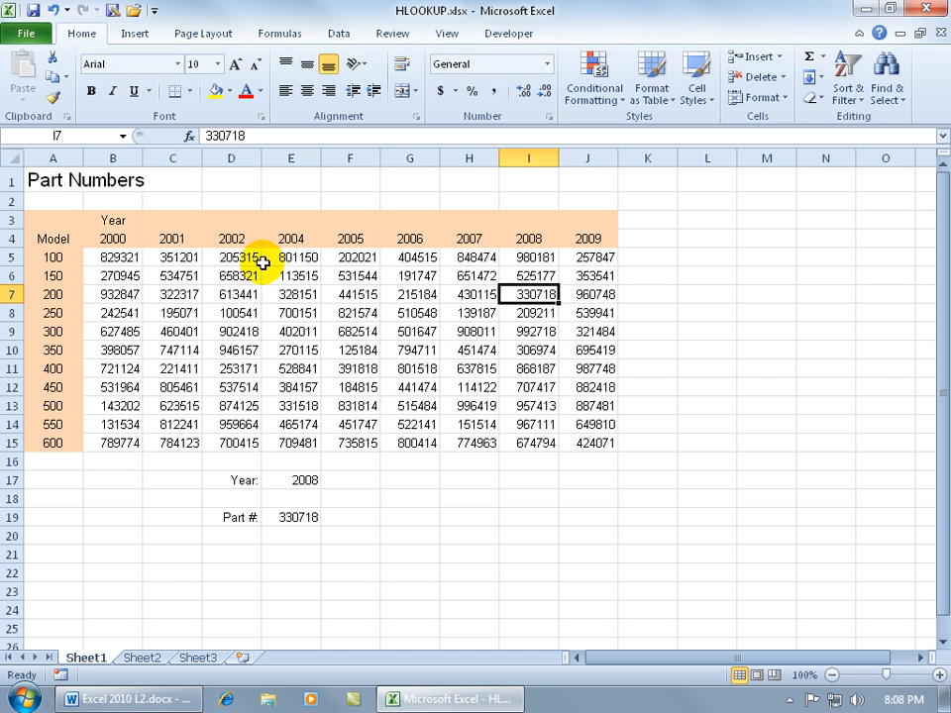
# Set the lookup year in E17 to 2003 and compare the returned part number with cell D7.
pyautogui.click(302, 479)
pyautogui.write('200')
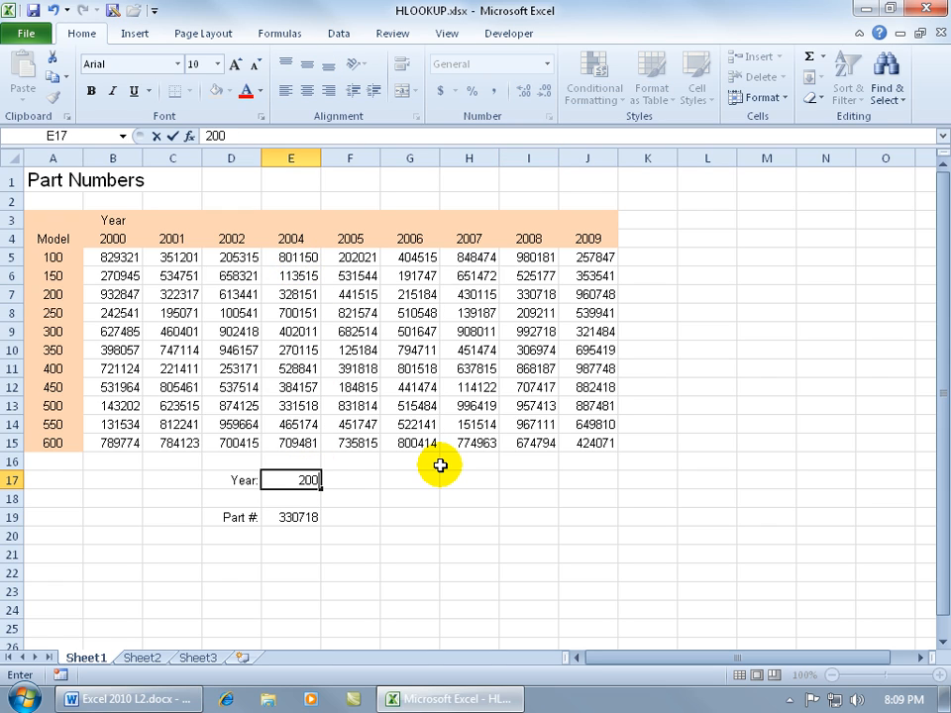
pyautogui.write('3')
pyautogui.press('Return')
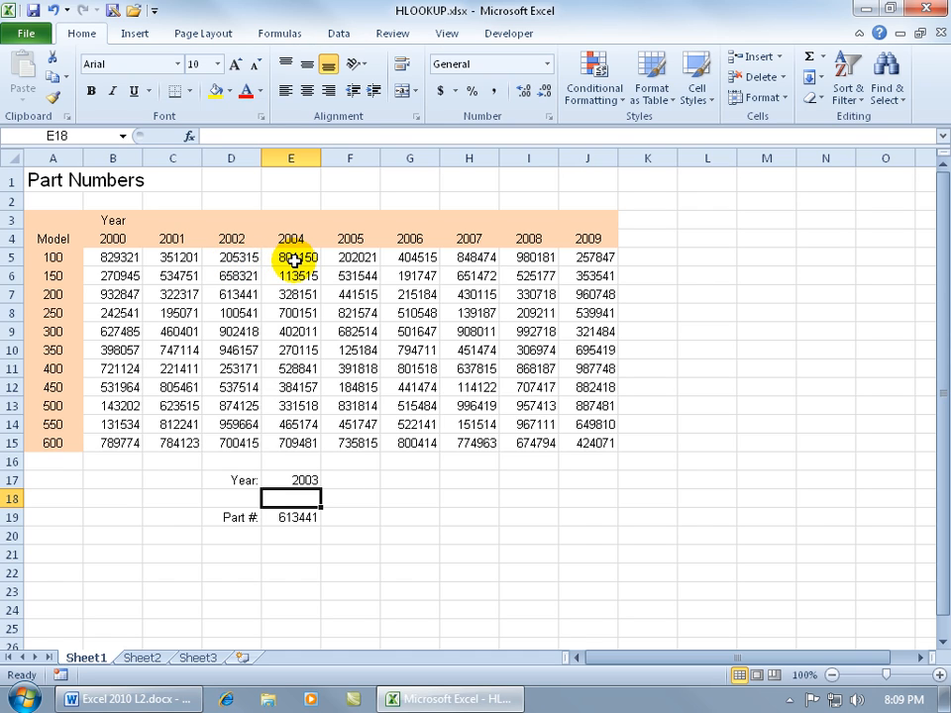
pyautogui.click(236, 294)
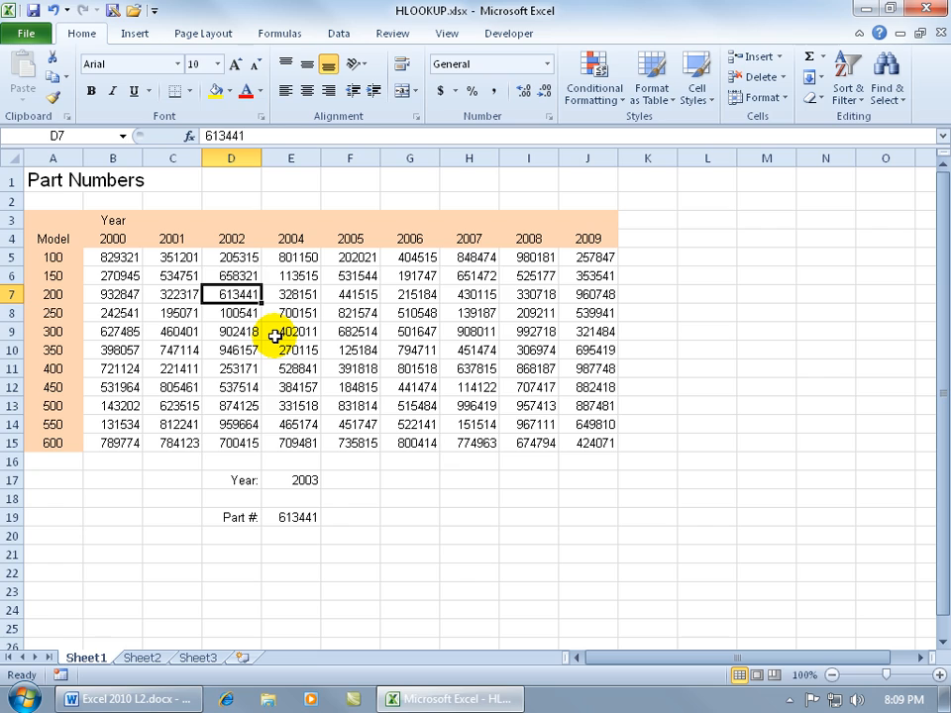
# Add FALSE as the range_lookup argument of the HLOOKUP formula in E19 to require an exact match.
pyautogui.doubleClick(299, 518)
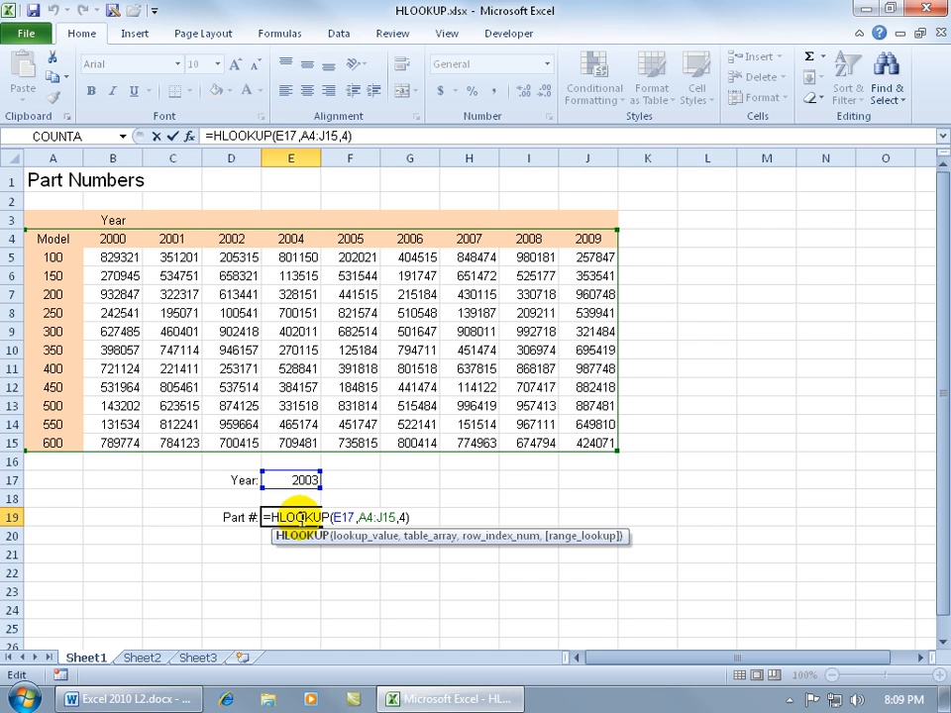
pyautogui.click(404, 517)
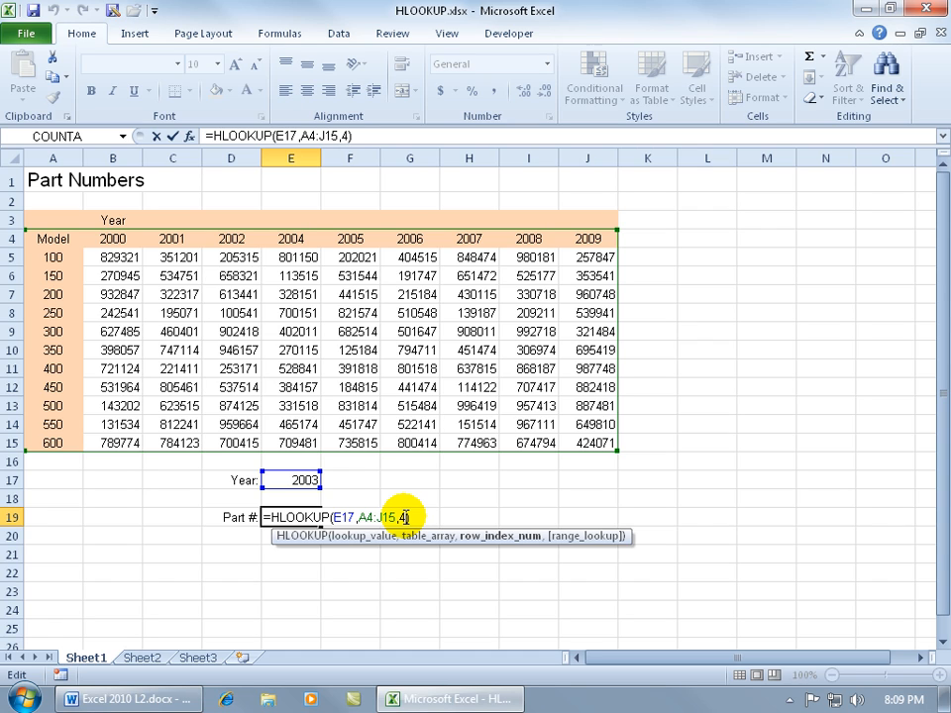
pyautogui.write(',')
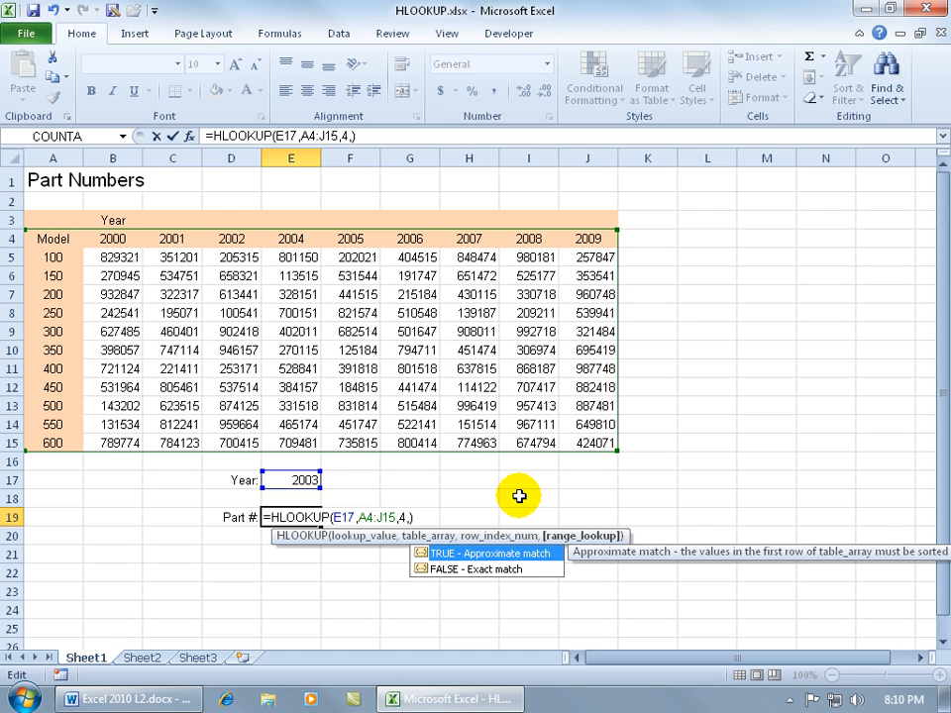
pyautogui.press('Down')
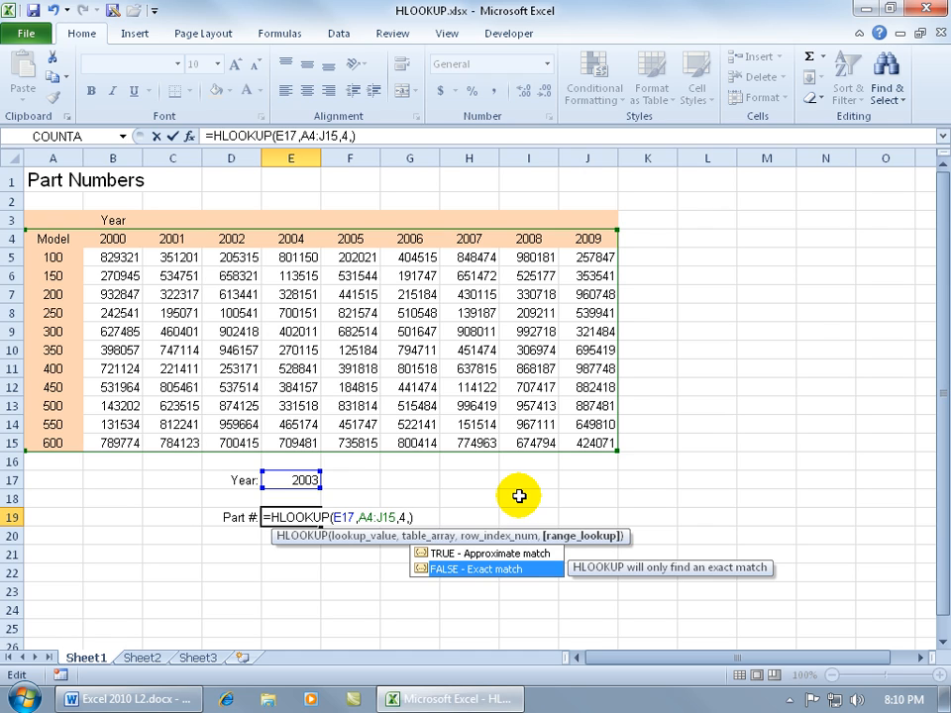
pyautogui.press('Tab')
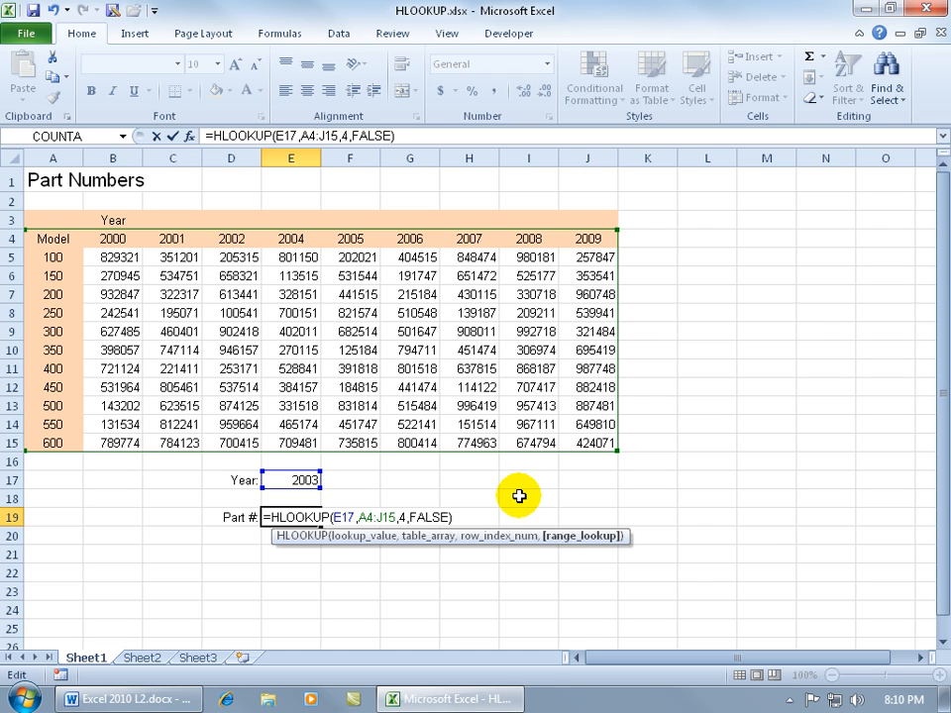
pyautogui.press('Return')
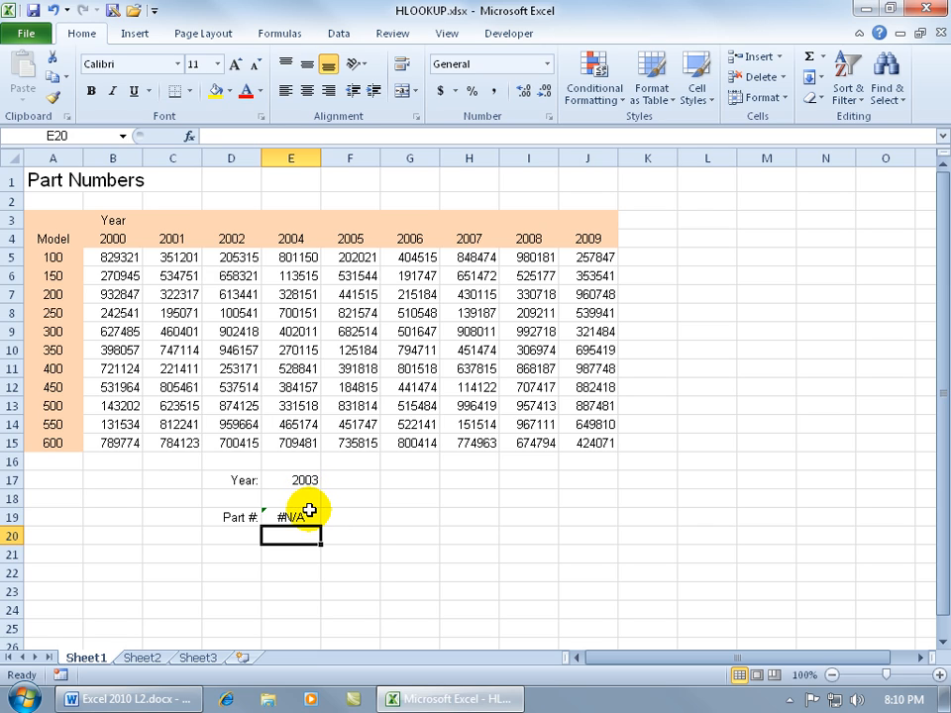
# Set the lookup year in E17 to 2002 and check the returned part number against cell D7.
pyautogui.click(307, 477)
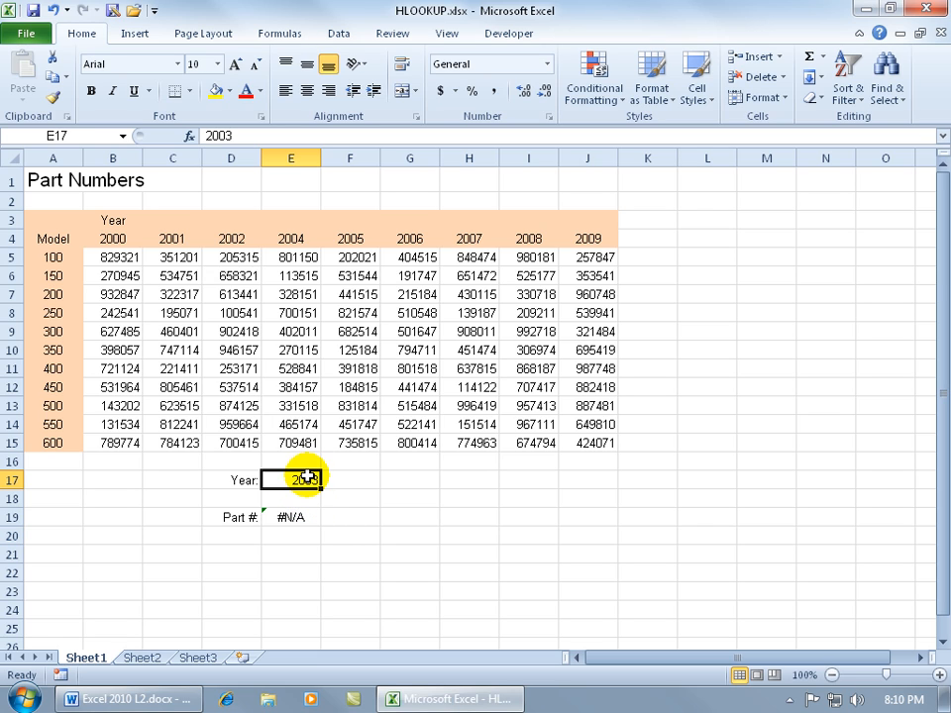
pyautogui.write('2002')
pyautogui.press('Return')
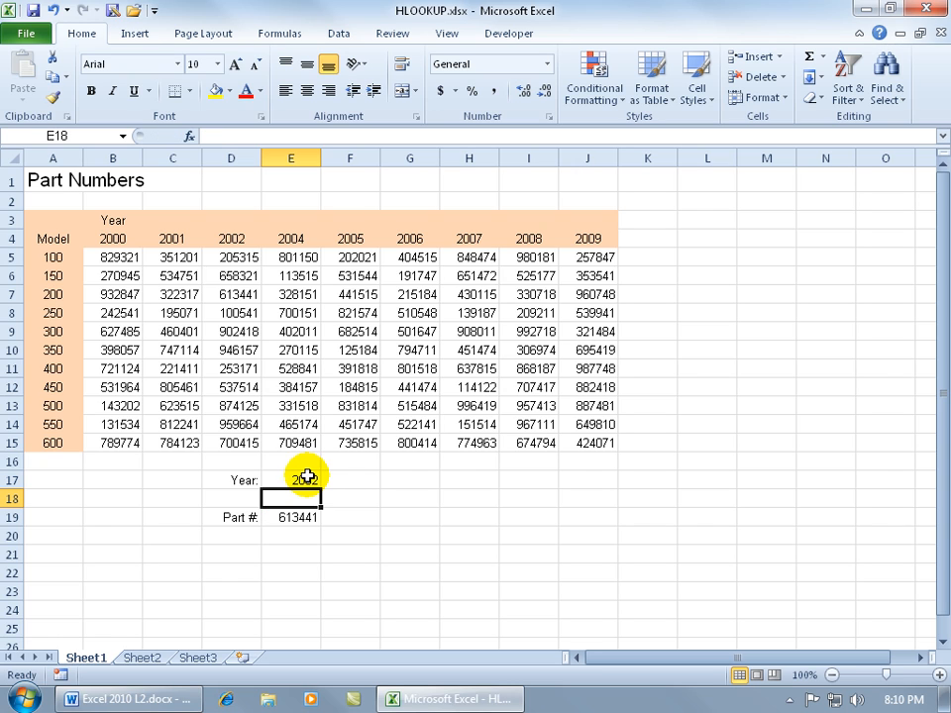
pyautogui.click(250, 293)
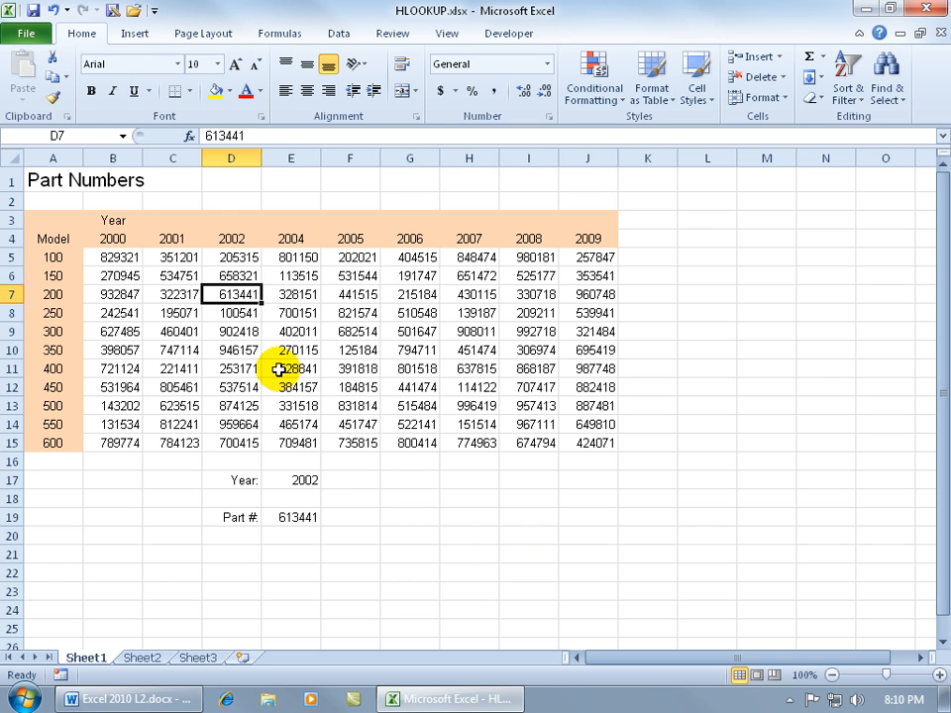
# Replace the 2004 header in E4 and the lookup value in E17 with "red", and check the result against E7.
pyautogui.click(302, 241)
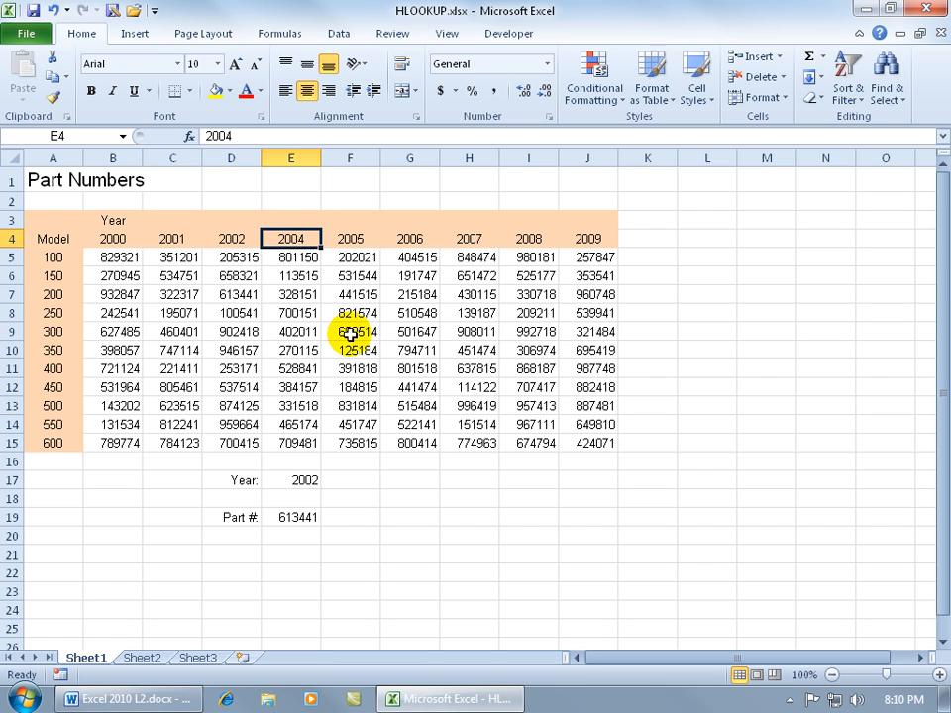
pyautogui.write('red')
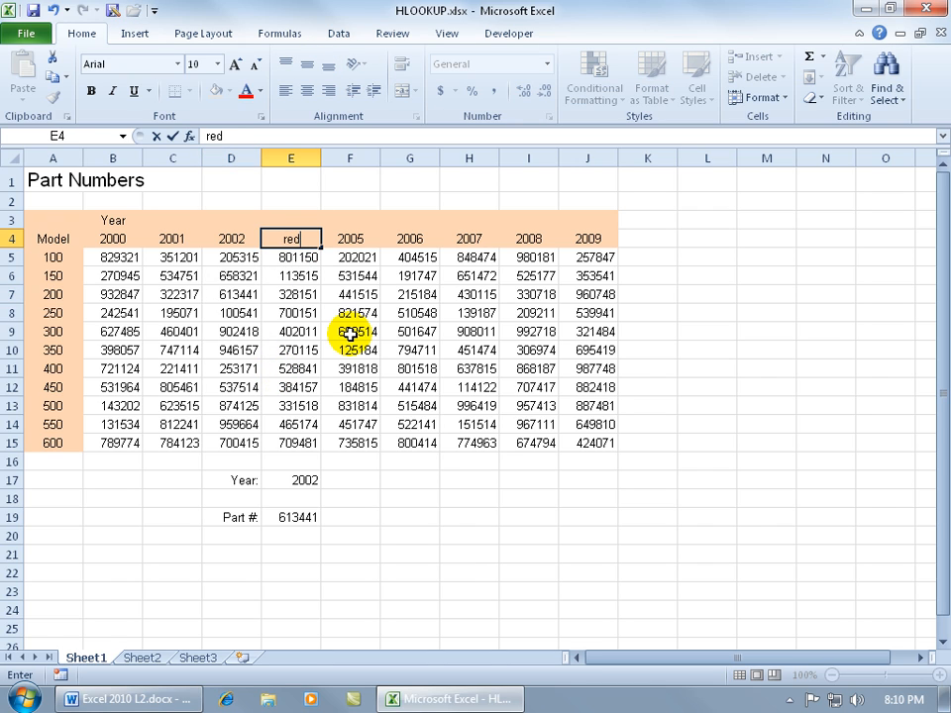
pyautogui.press('Return')
pyautogui.click(298, 480)
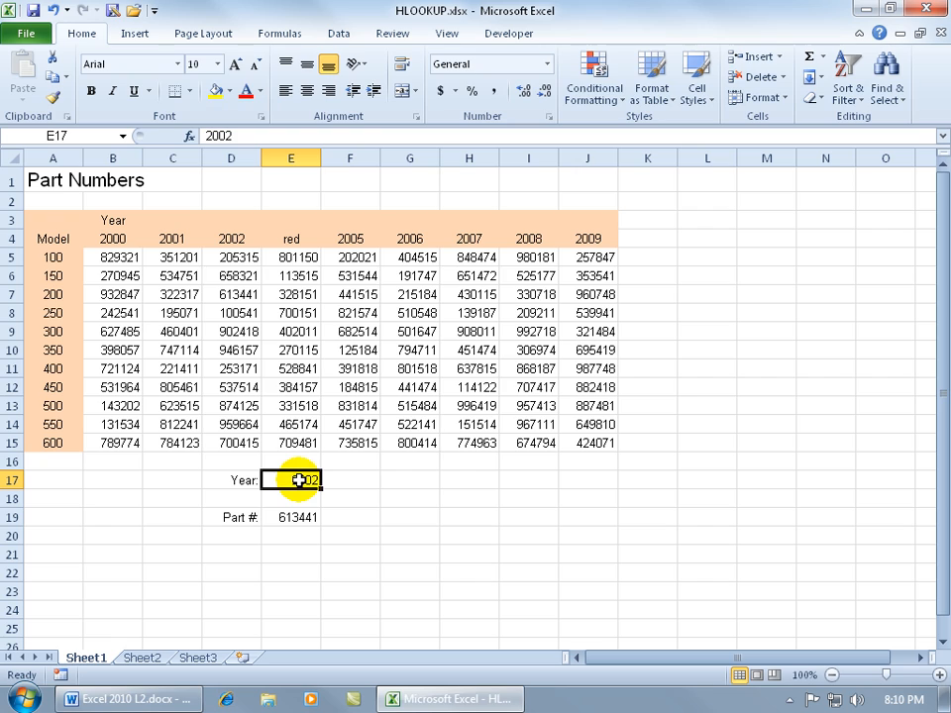
pyautogui.write('red')
pyautogui.press('Return')
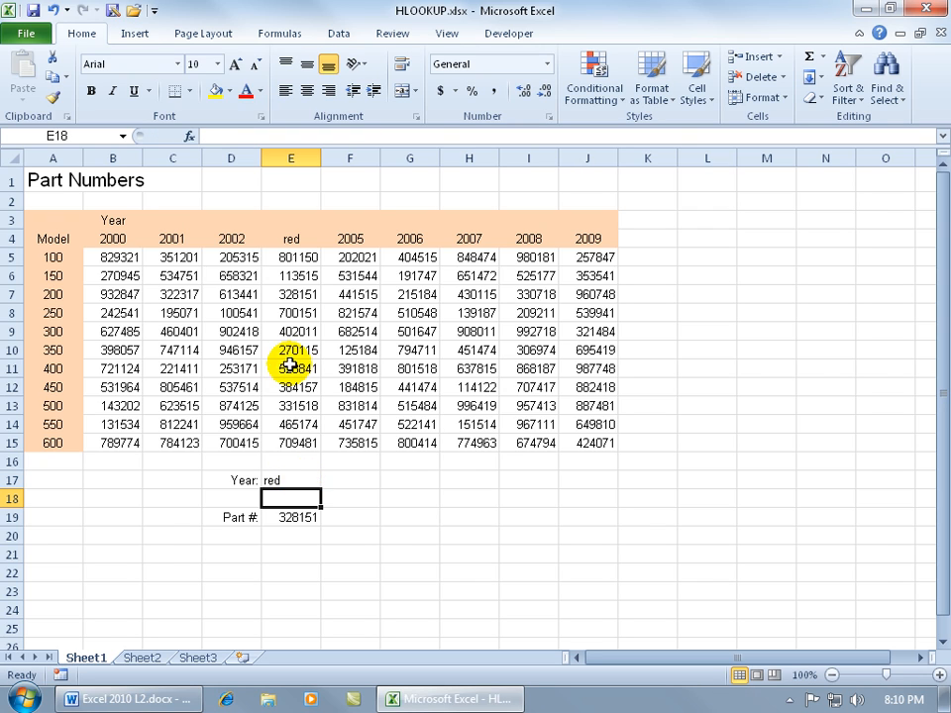
pyautogui.click(292, 294)
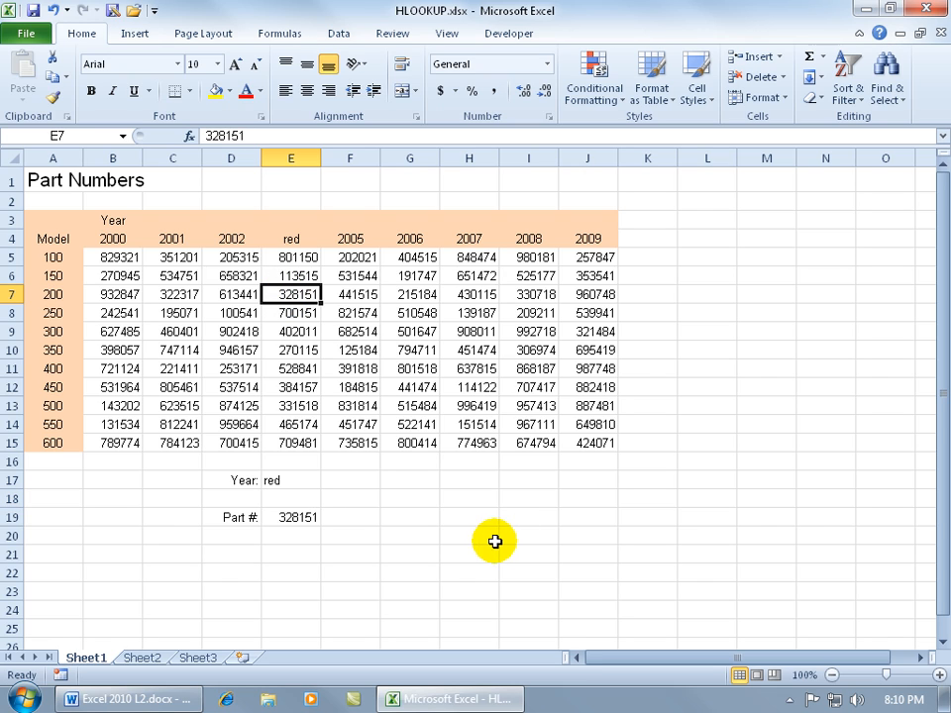
# Remove FALSE from the HLOOKUP formula in E19, leaving the comma after row index 4.
pyautogui.doubleClick(302, 515)
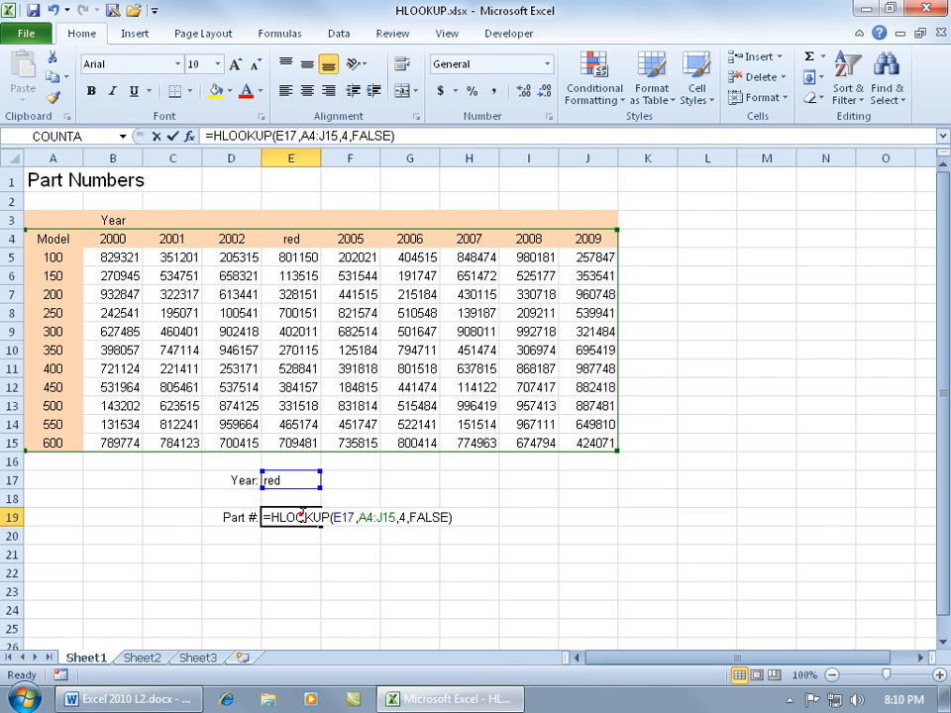
pyautogui.doubleClick(432, 516)
pyautogui.press('BackSpace')
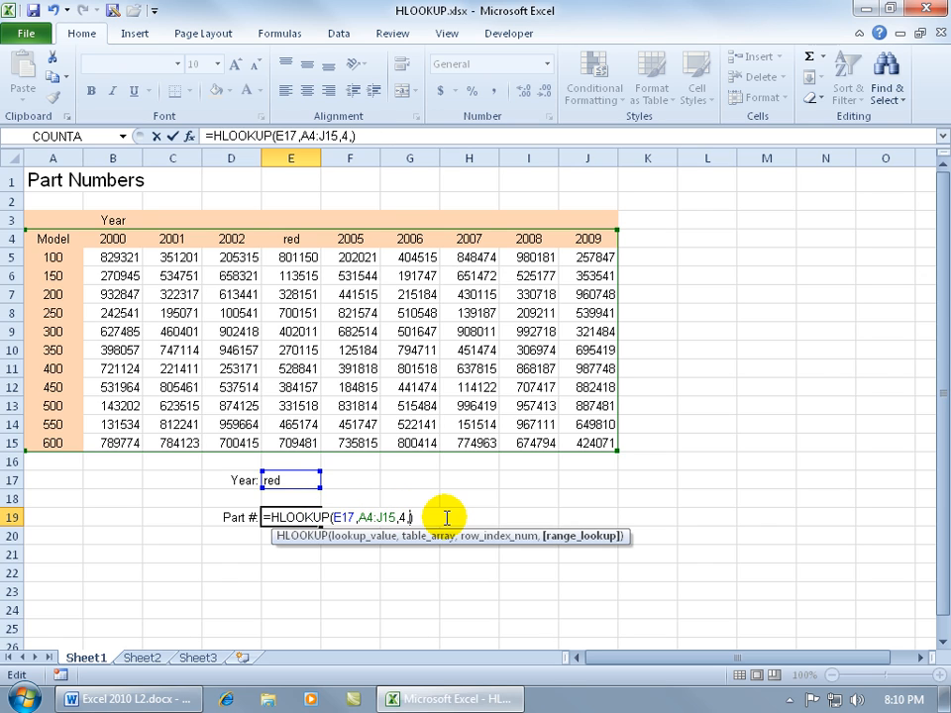
pyautogui.press('Return')
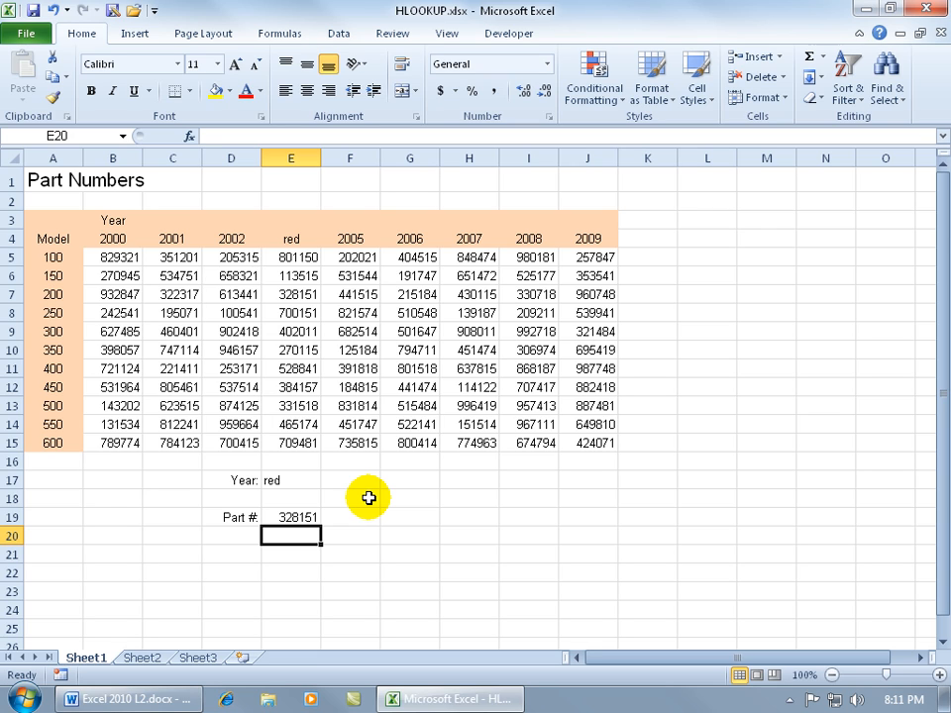
# Undo the last three edits: the E19 formula change and the "red" entries in E17 and E4.
pyautogui.click(51, 11)
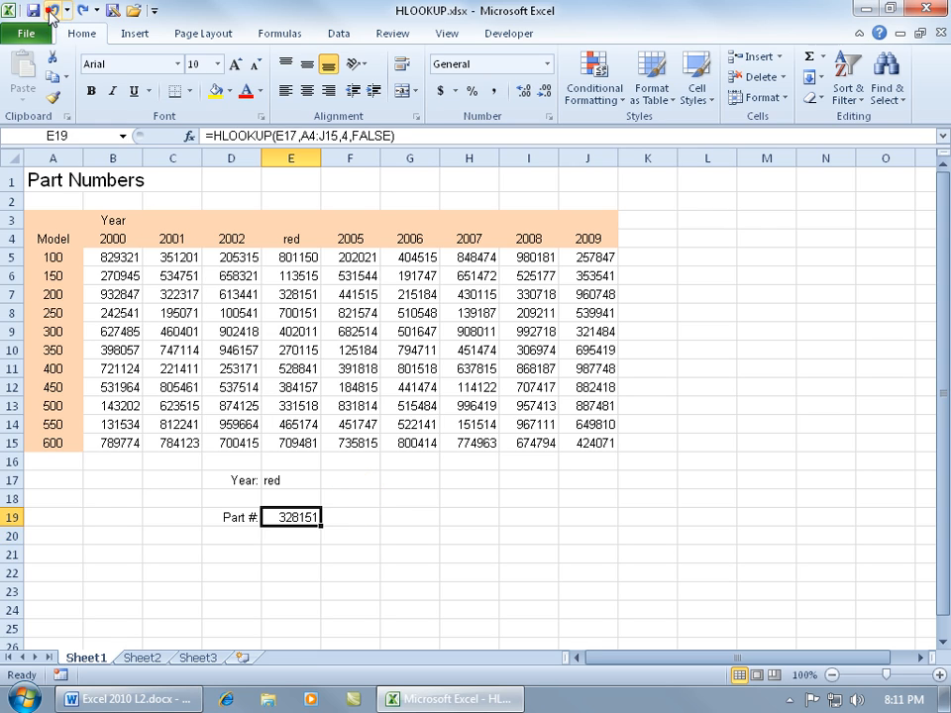
pyautogui.click(51, 11)
pyautogui.click(51, 11)
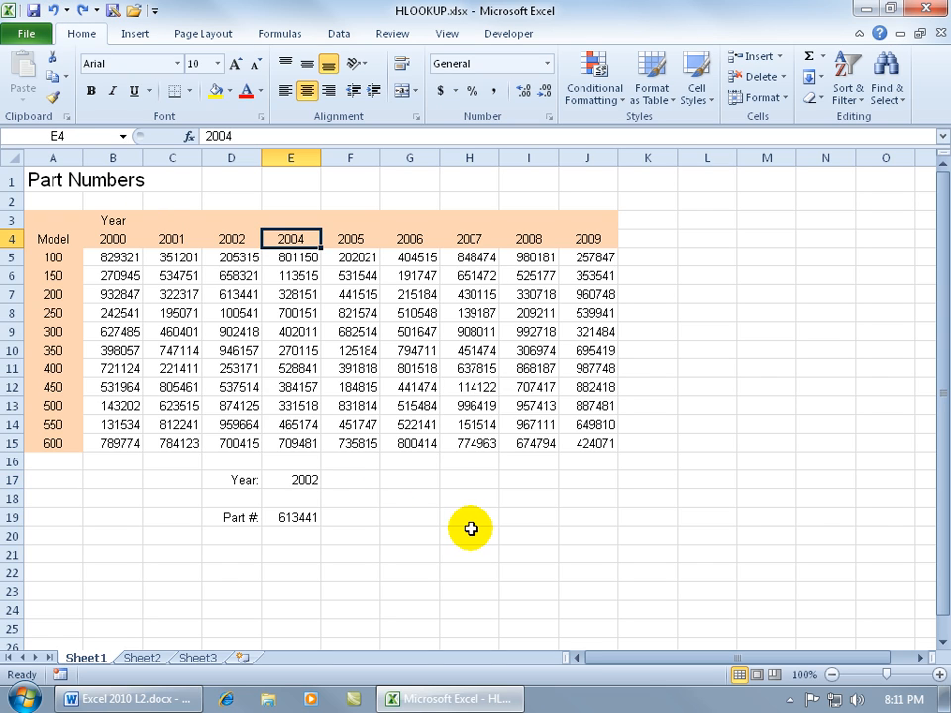
# Change the label in D19 to "Model 200 Part #:".
pyautogui.click(229, 516)
pyautogui.doubleClick(220, 517)
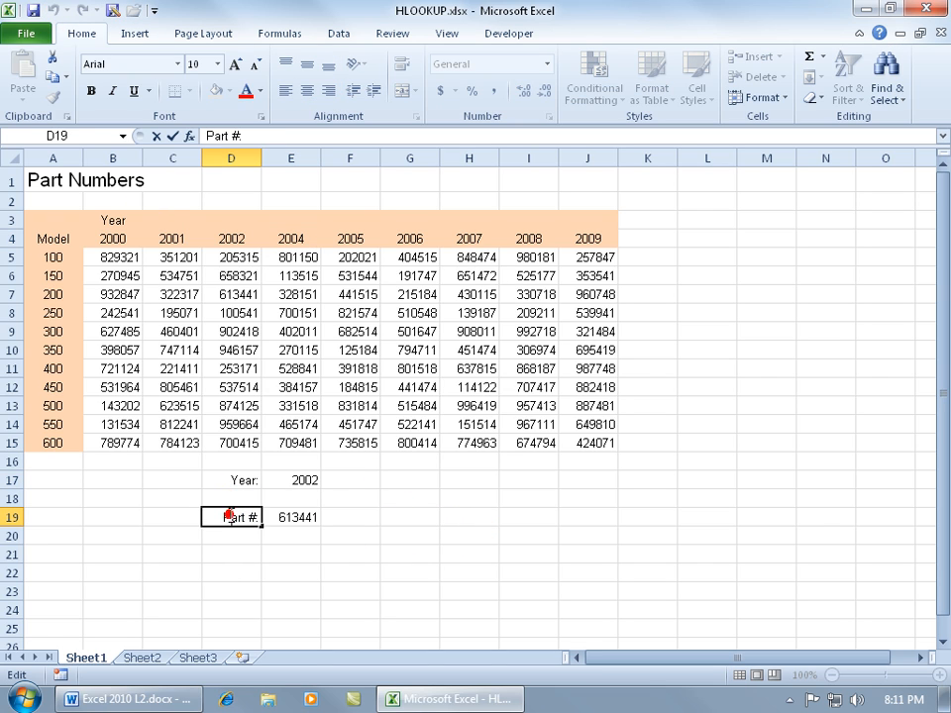
pyautogui.write('Model ')
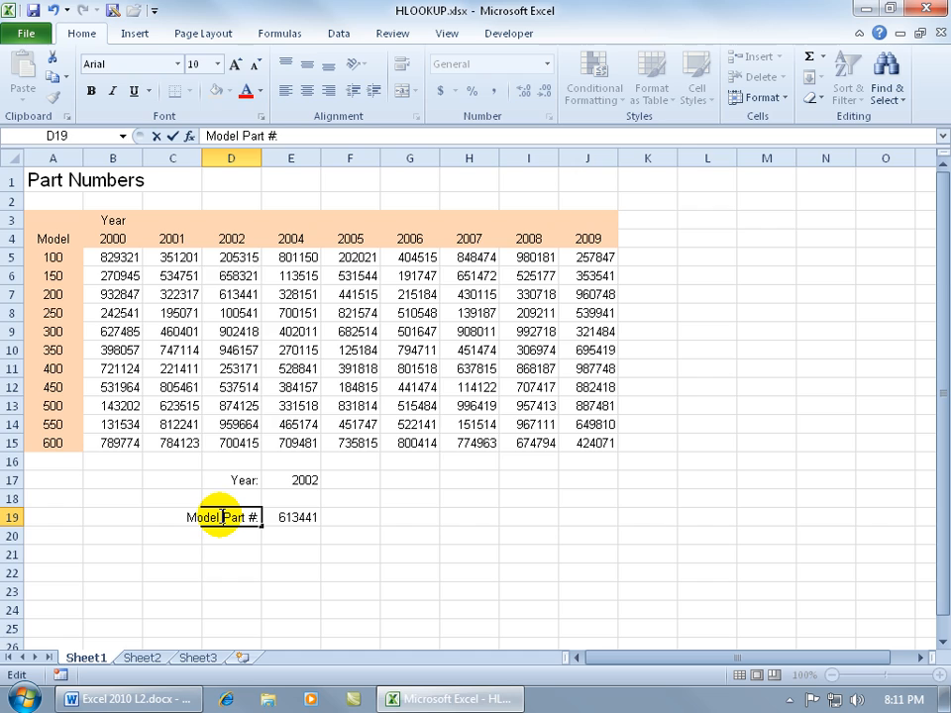
pyautogui.write('200')
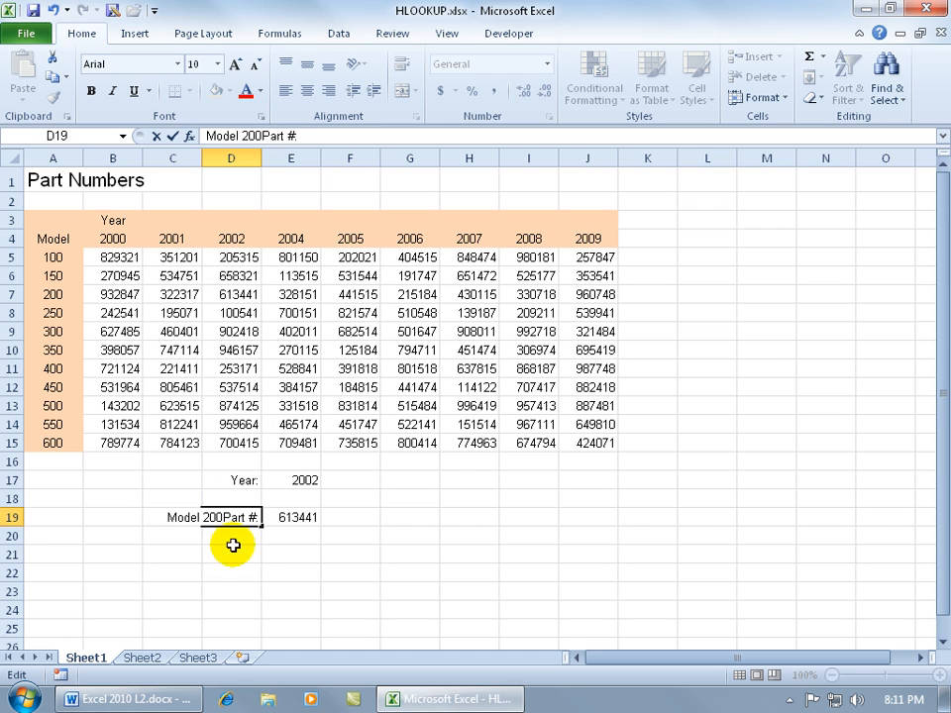
pyautogui.press('Return')
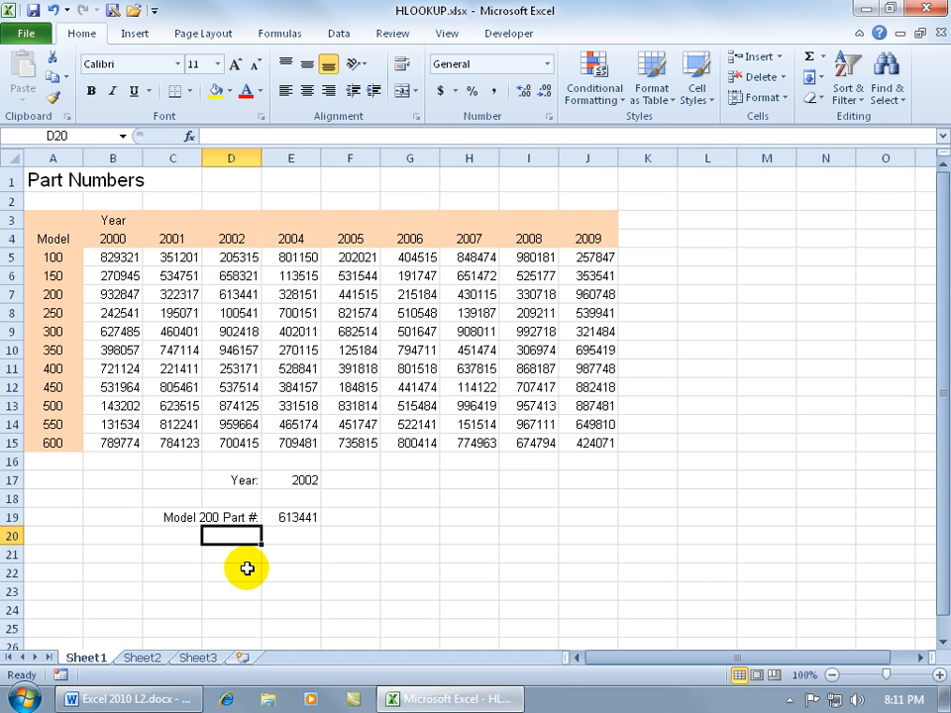
# Enter the model labels 250 in D20 and 300 in D21.
pyautogui.write('250')
pyautogui.press('Return')
pyautogui.write('300')
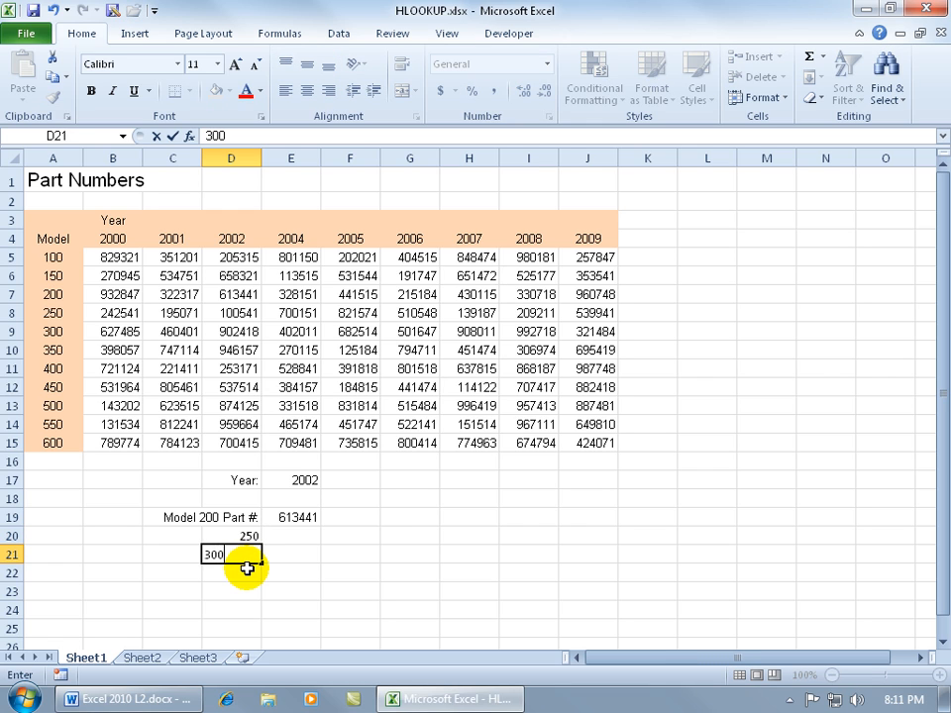
pyautogui.press('Return')
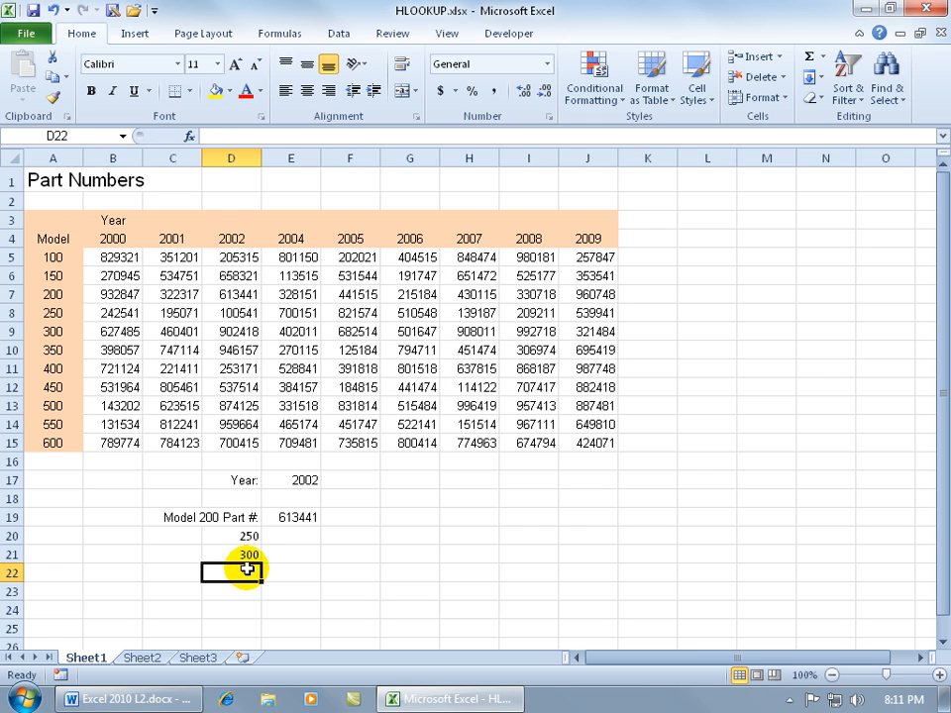
# Fill the HLOOKUP formula from E19 down to E21 and inspect the references in E21.
pyautogui.click(303, 515)
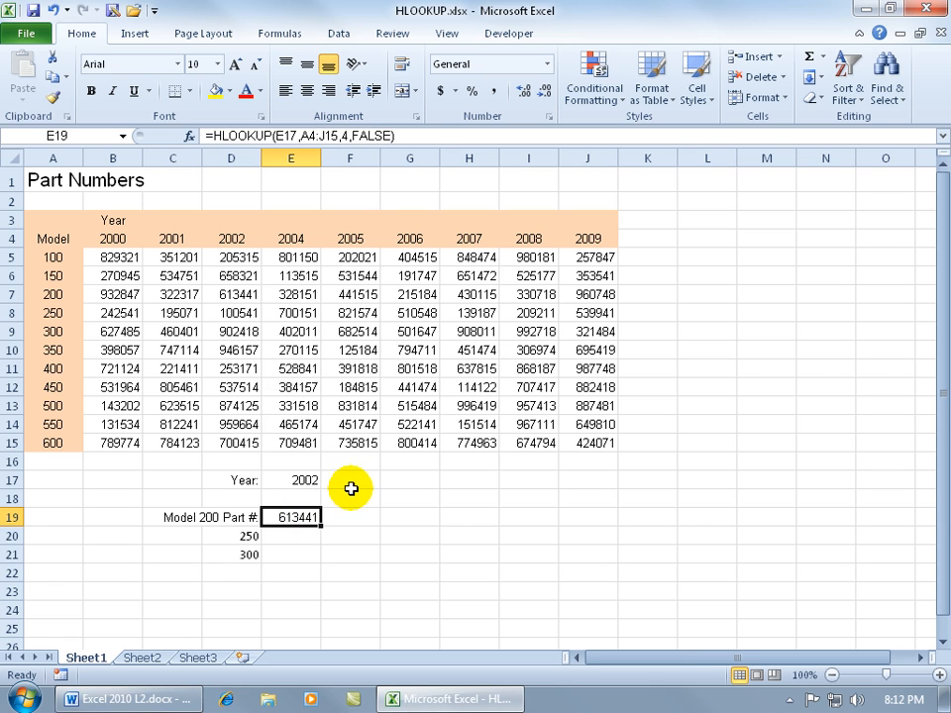
pyautogui.moveTo(320, 525); pyautogui.dragTo(317, 560)
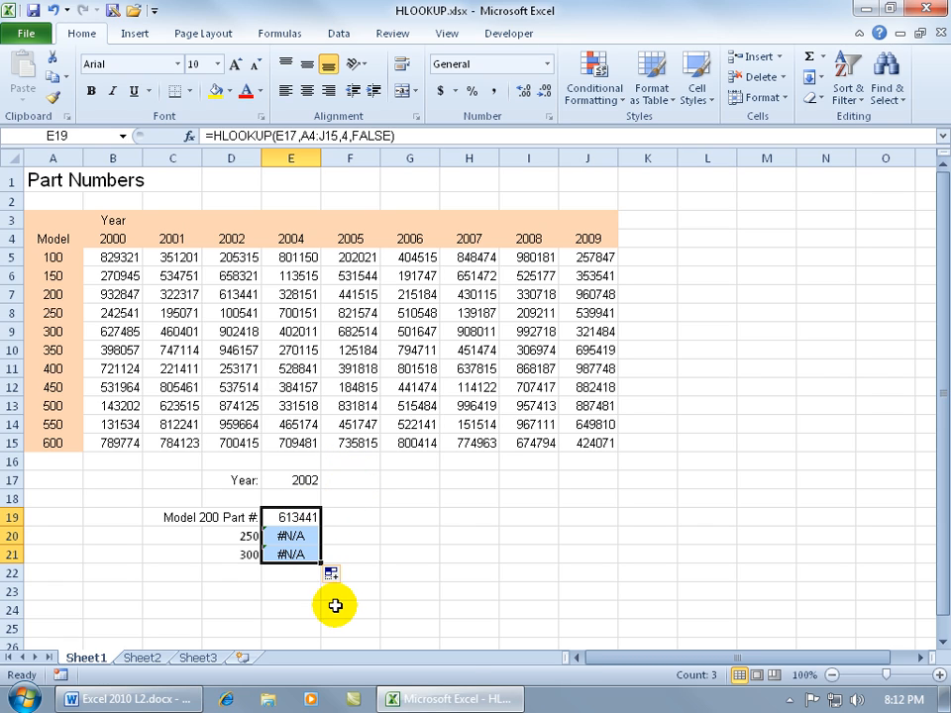
pyautogui.doubleClick(303, 555)
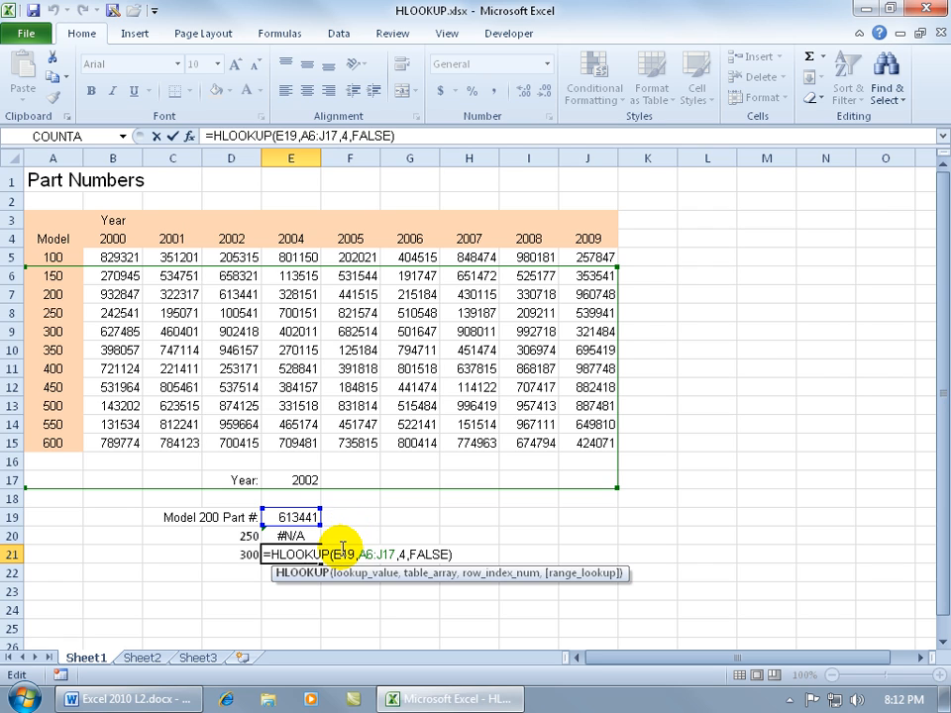
pyautogui.press('Escape')
# Make the E19 formula's references absolute as $E$17 and $A$4:$J$15, and fill the formula down to E21.
pyautogui.doubleClick(306, 518)
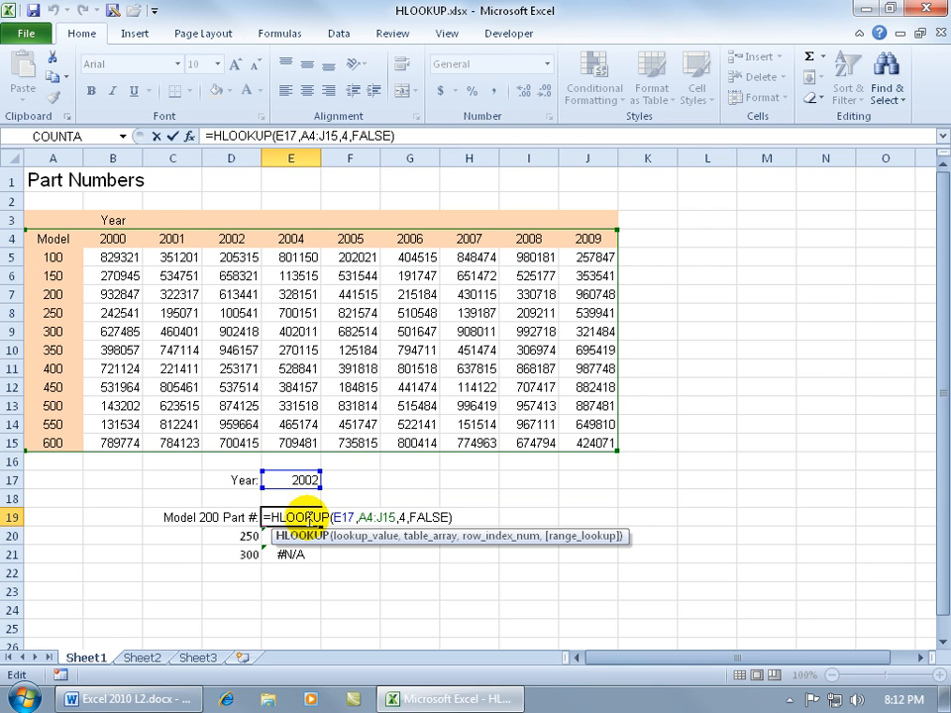
pyautogui.click(338, 517)
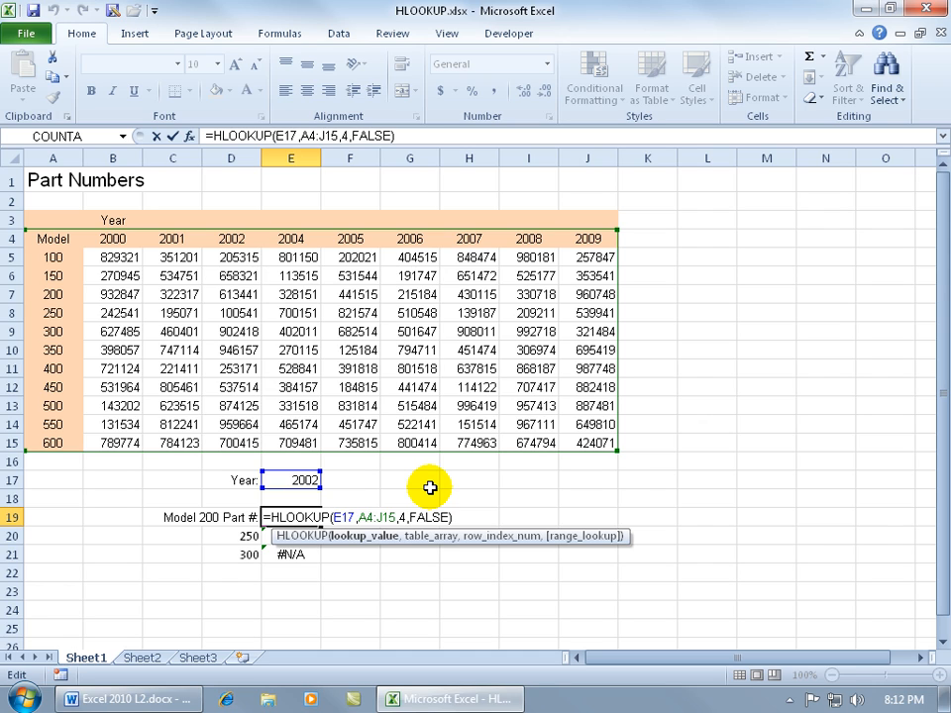
pyautogui.press('F4')
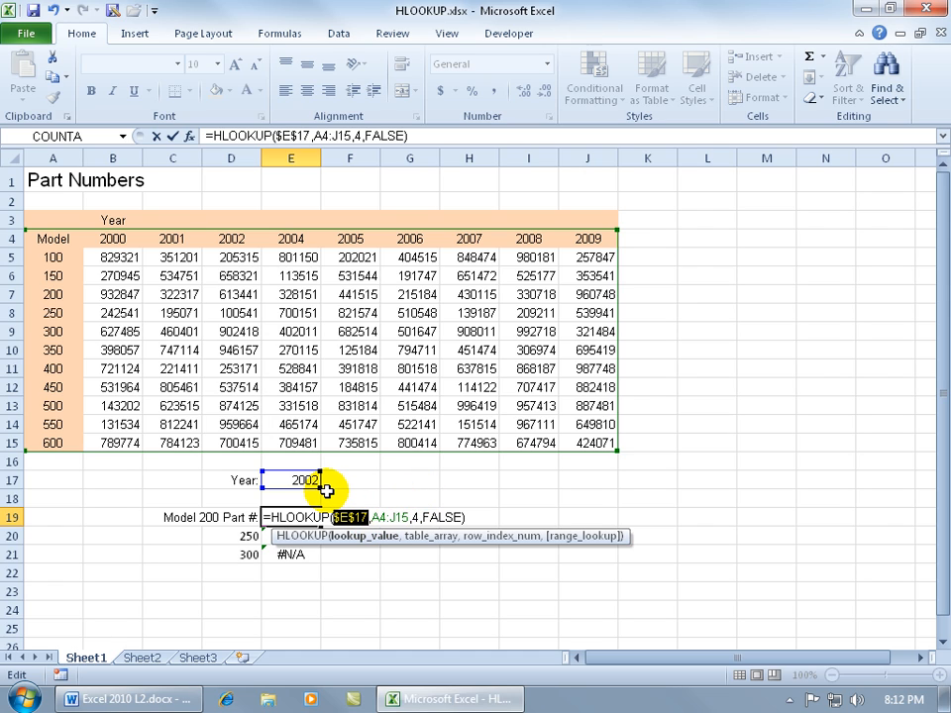
pyautogui.click(382, 517)
pyautogui.press('F4')
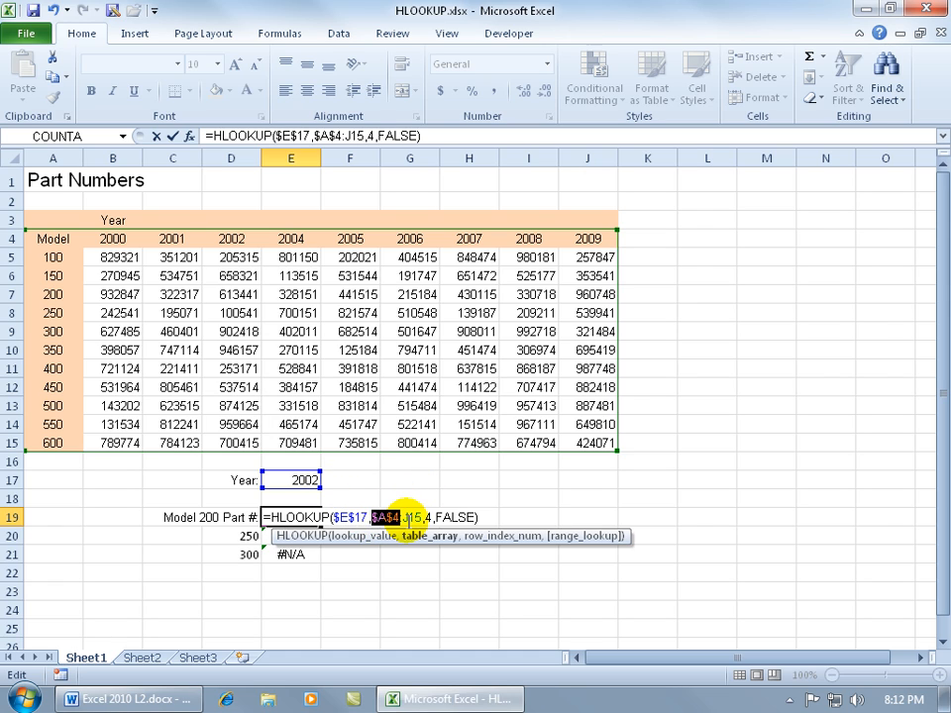
pyautogui.click(401, 517)
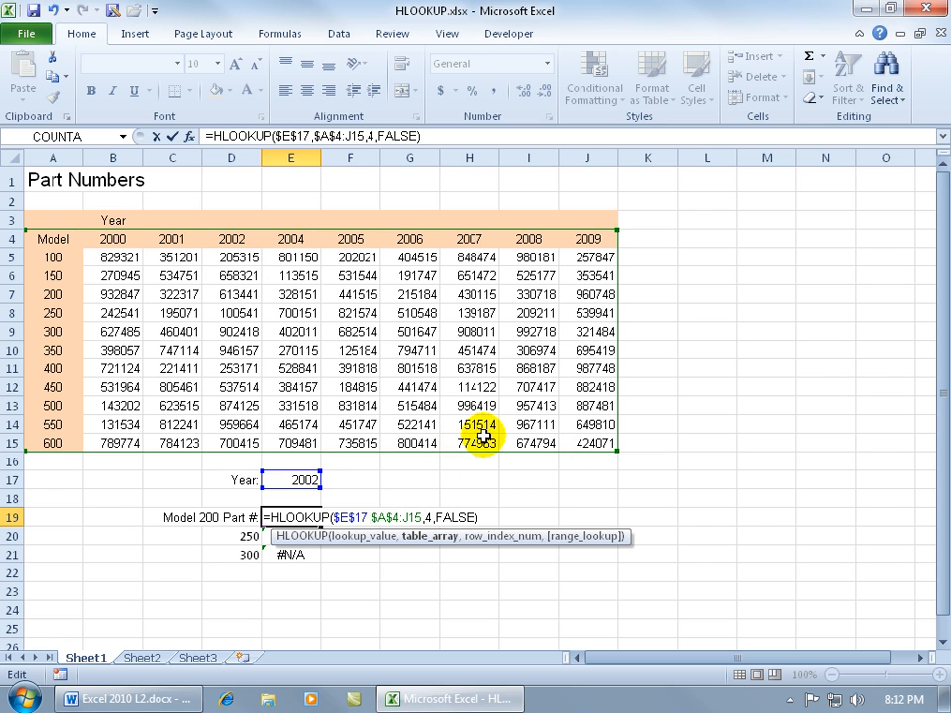
pyautogui.press('F4')
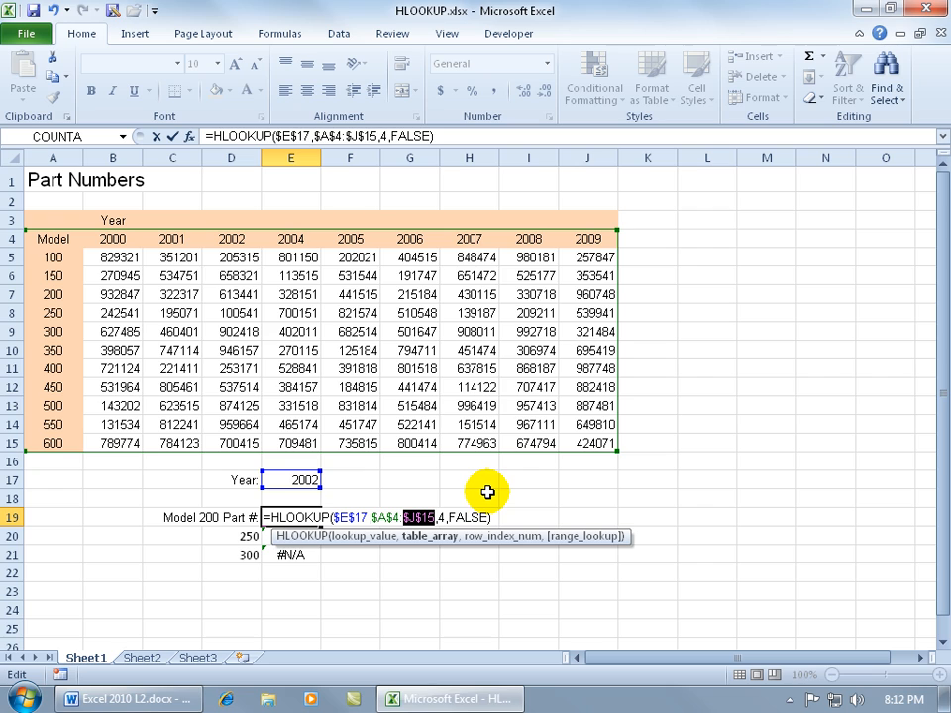
pyautogui.press('Return')
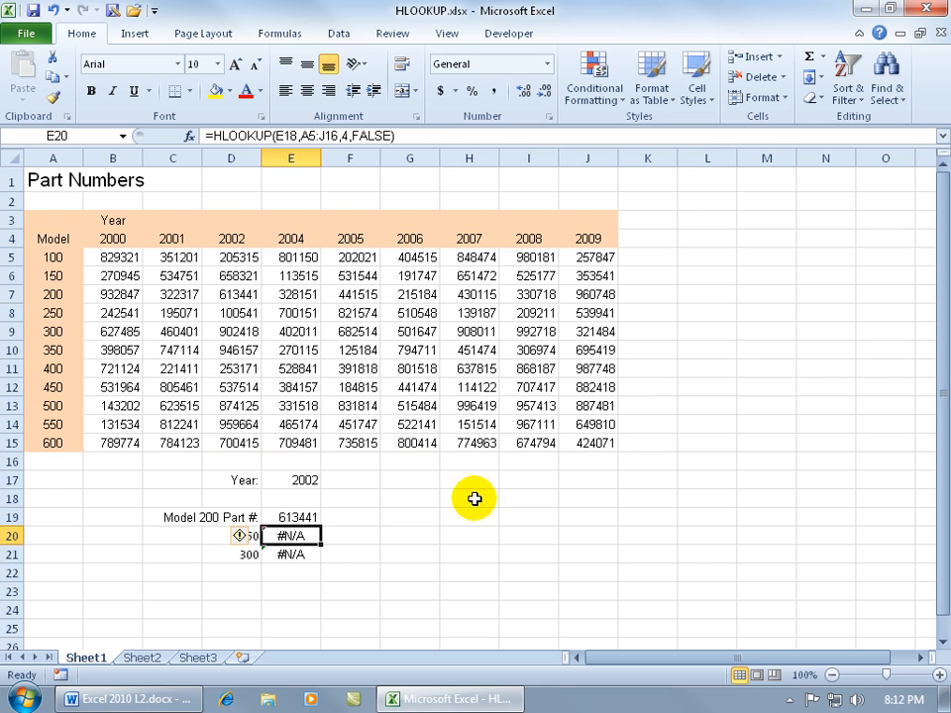
pyautogui.click(299, 514)
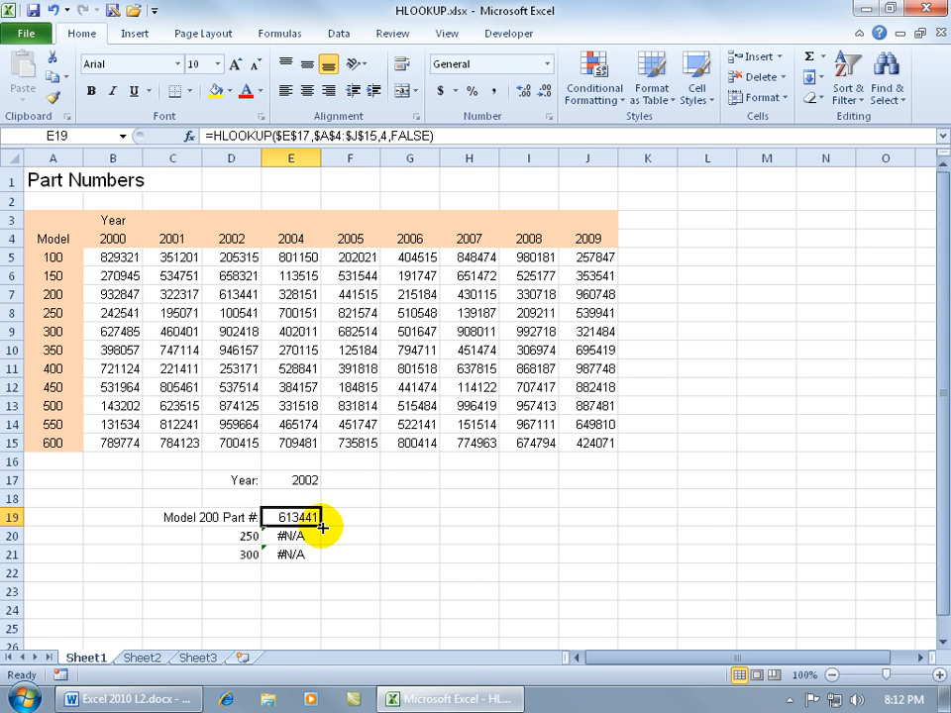
pyautogui.moveTo(320, 525); pyautogui.dragTo(327, 559)
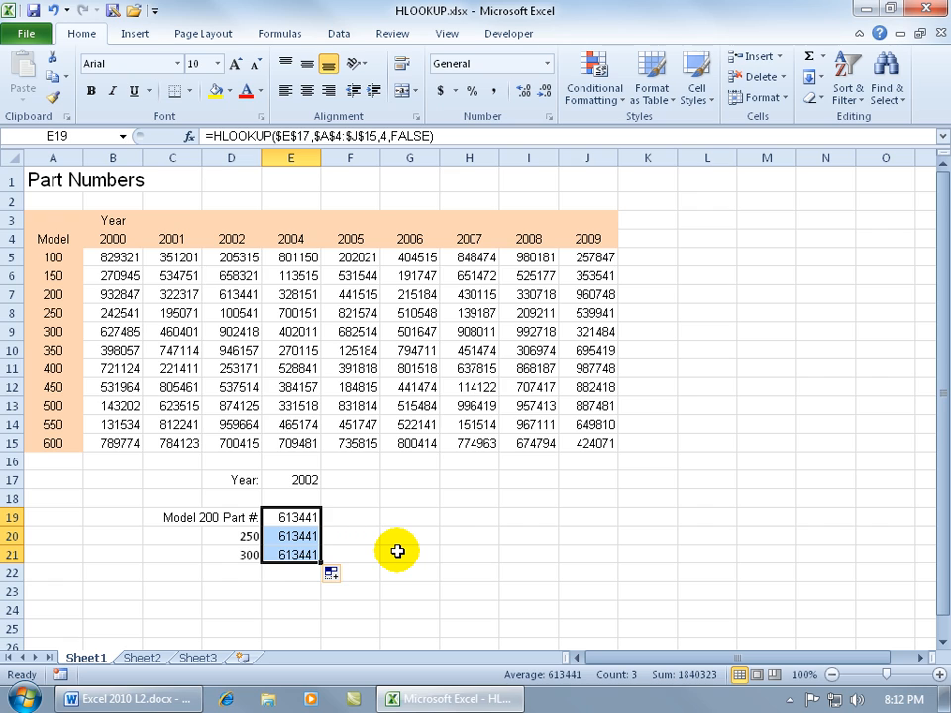
# Set the HLOOKUP row index to 5 in E20 and 6 in E21, and check the results against D8 and D9.
pyautogui.doubleClick(297, 536)
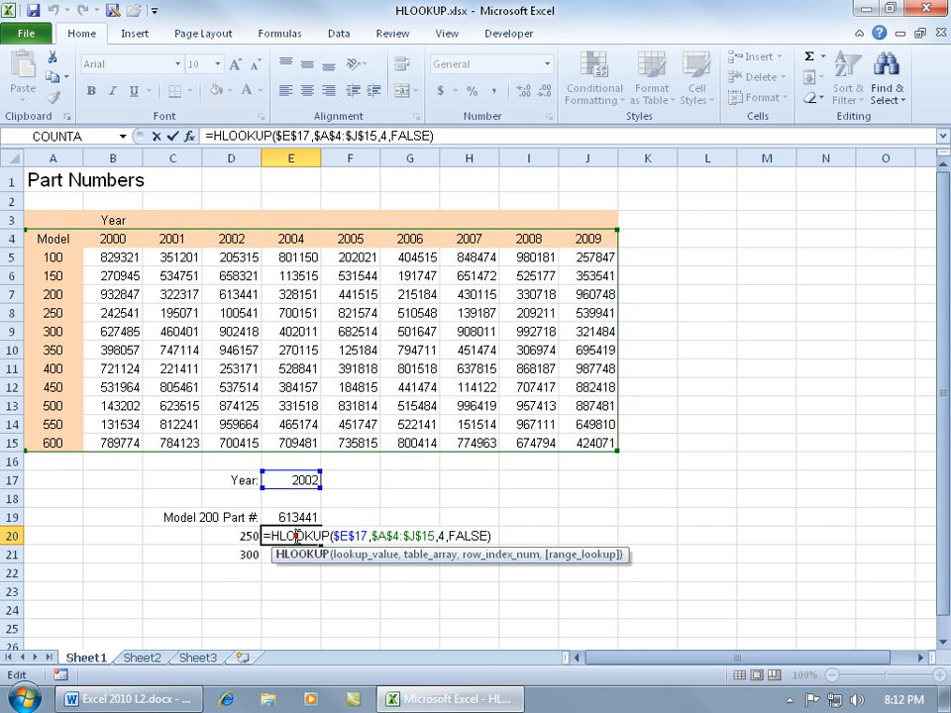
pyautogui.doubleClick(441, 535)
pyautogui.write('5')
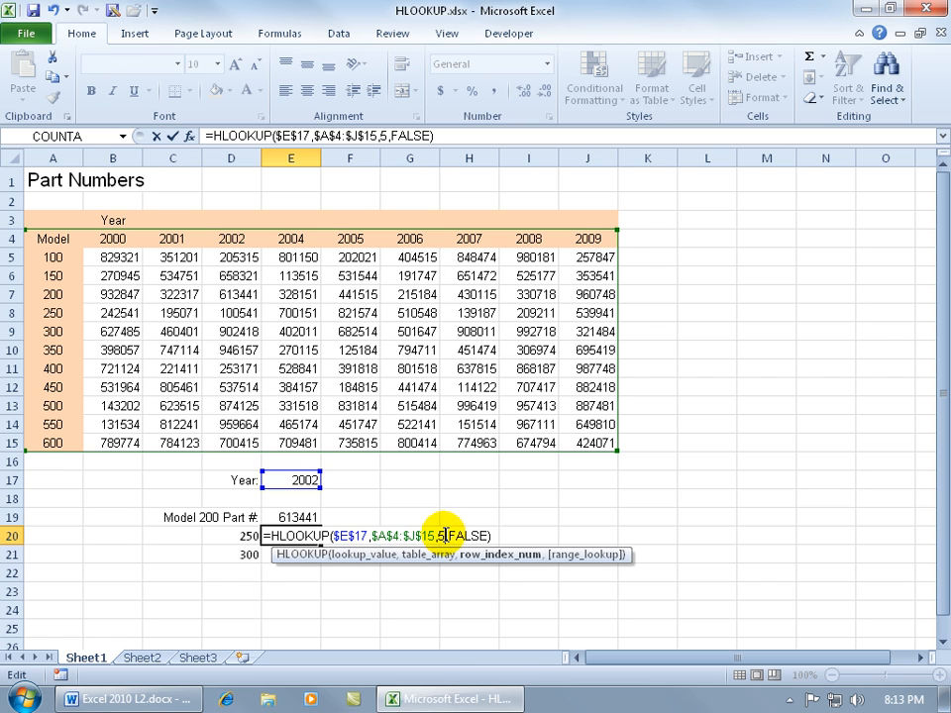
pyautogui.press('Return')
pyautogui.doubleClick(303, 555)
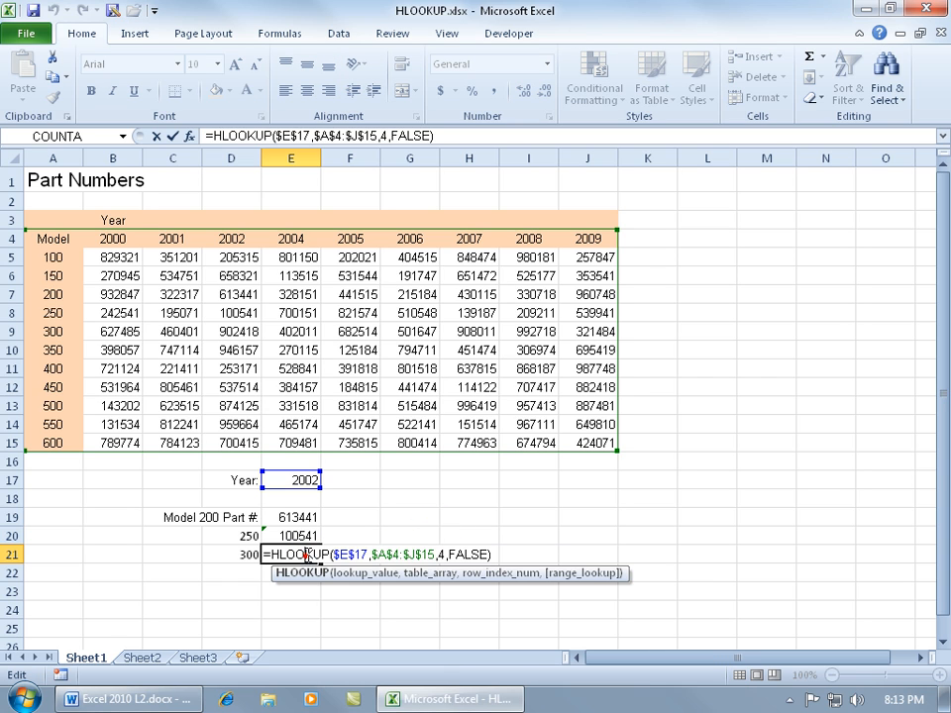
pyautogui.doubleClick(439, 555)
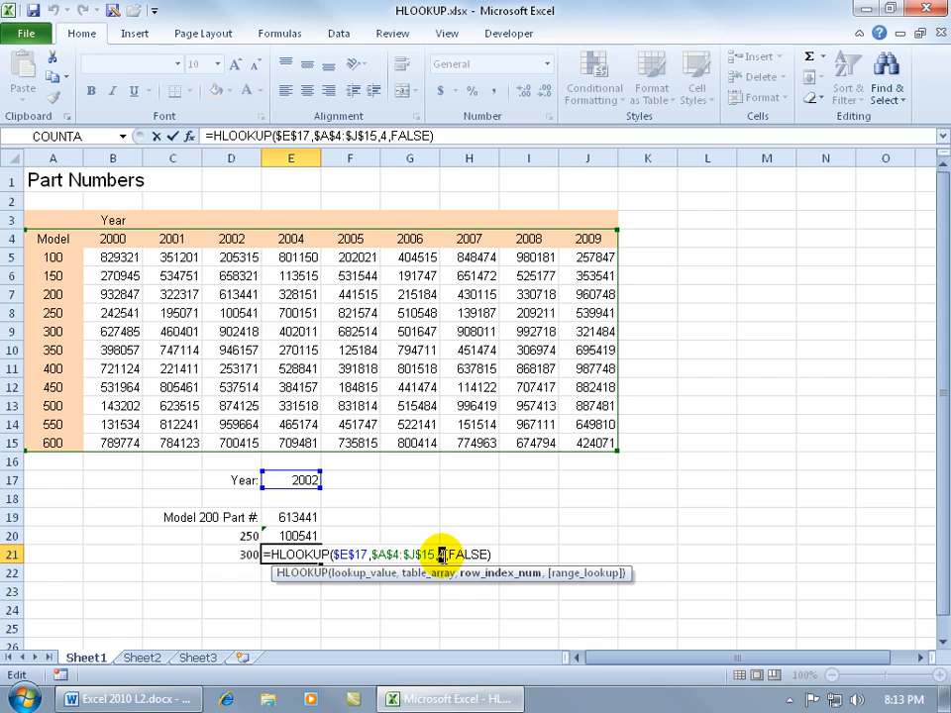
pyautogui.write('6')
pyautogui.press('Return')
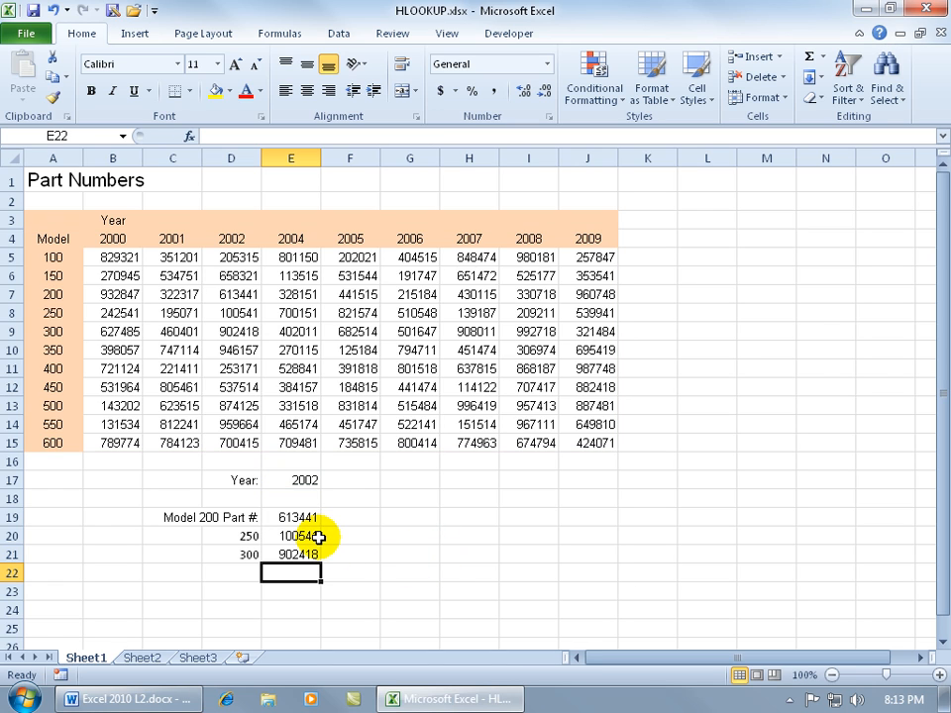
pyautogui.click(221, 313)
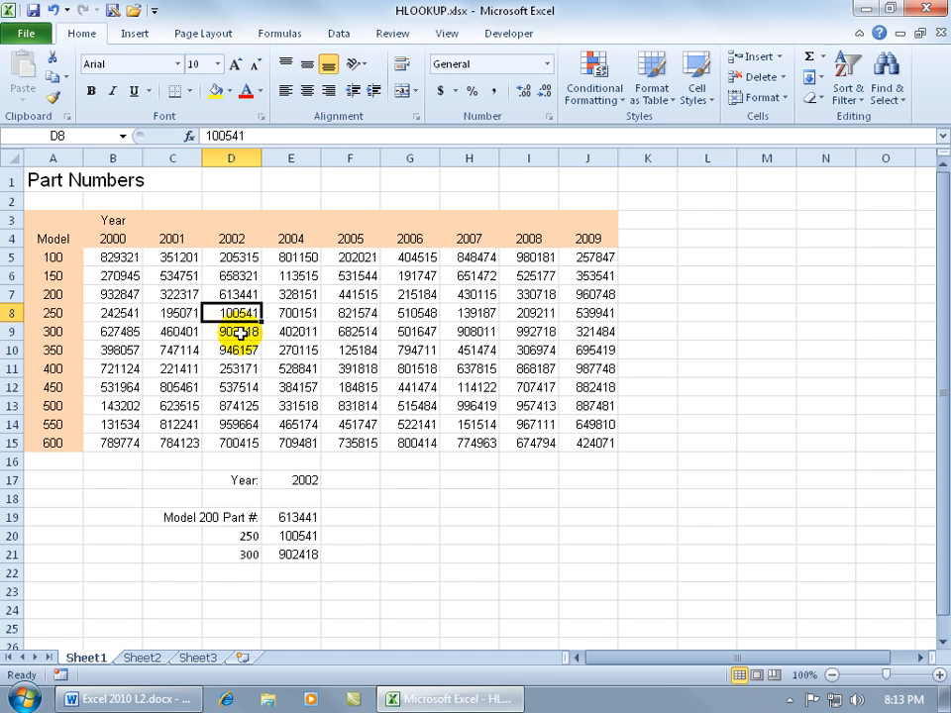
pyautogui.click(241, 334)
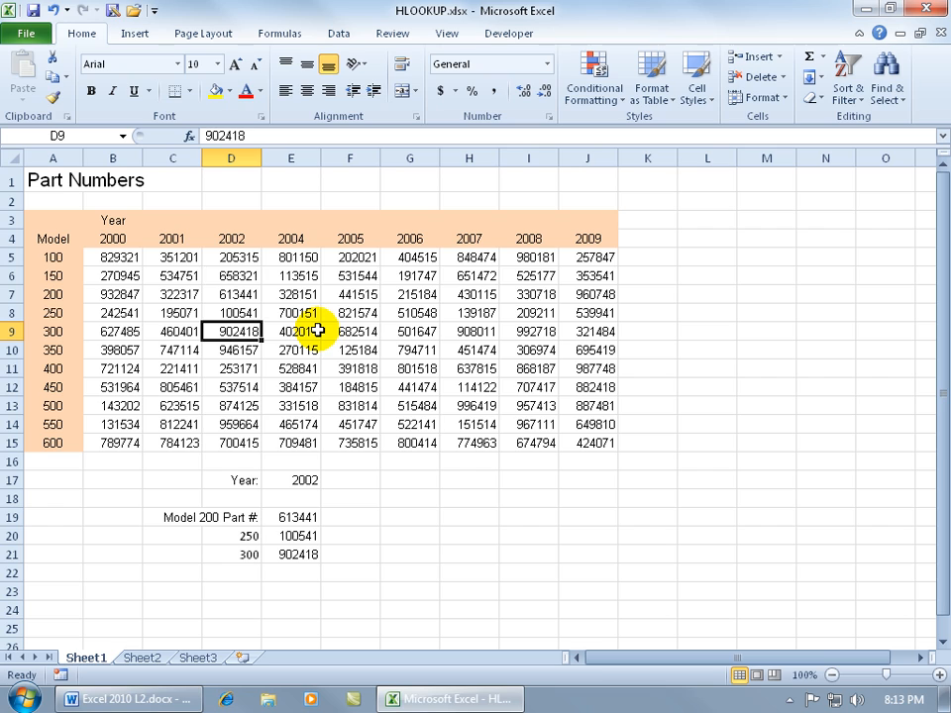
# Set the lookup year in E17 to 2005.
pyautogui.click(295, 479)
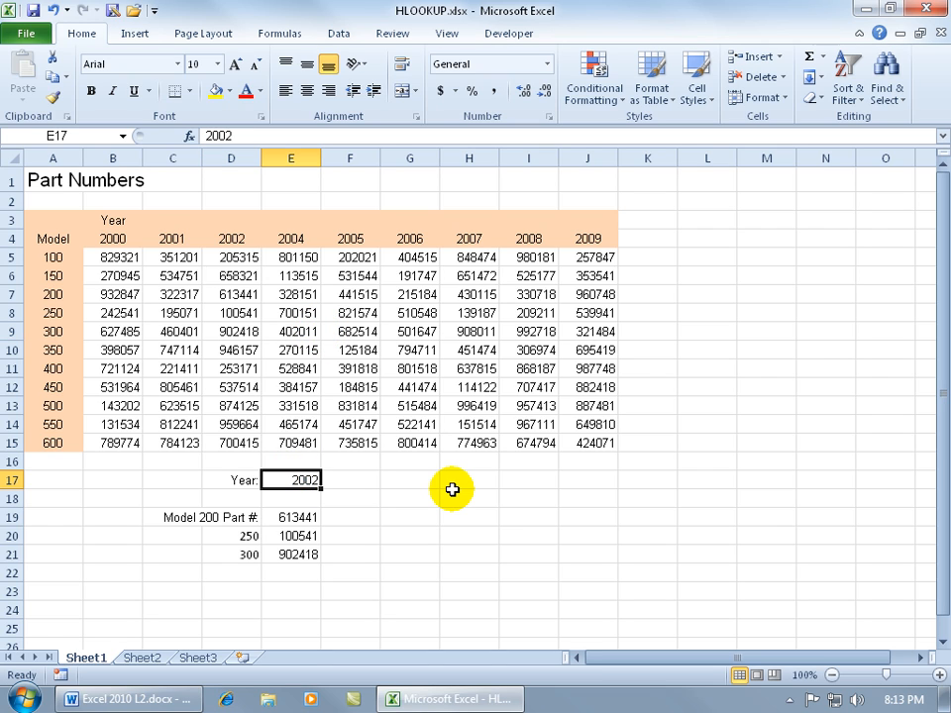
pyautogui.write('2005')
pyautogui.press('Return')
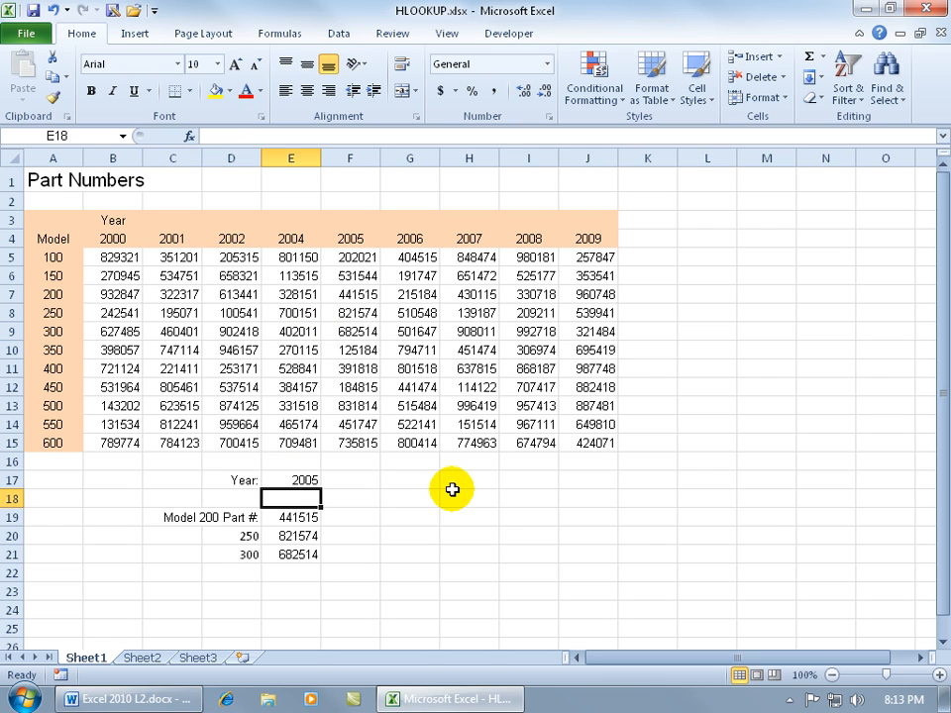